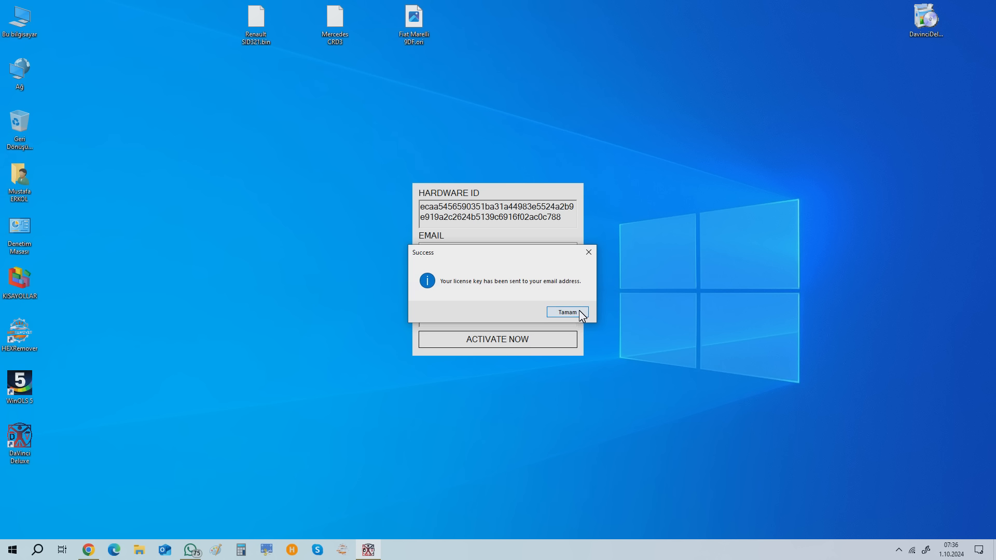
# Dismiss the licence notice, switch to Outlook and copy the Software ID from the newest HEXREMOVER message.
pyautogui.click(567, 313)
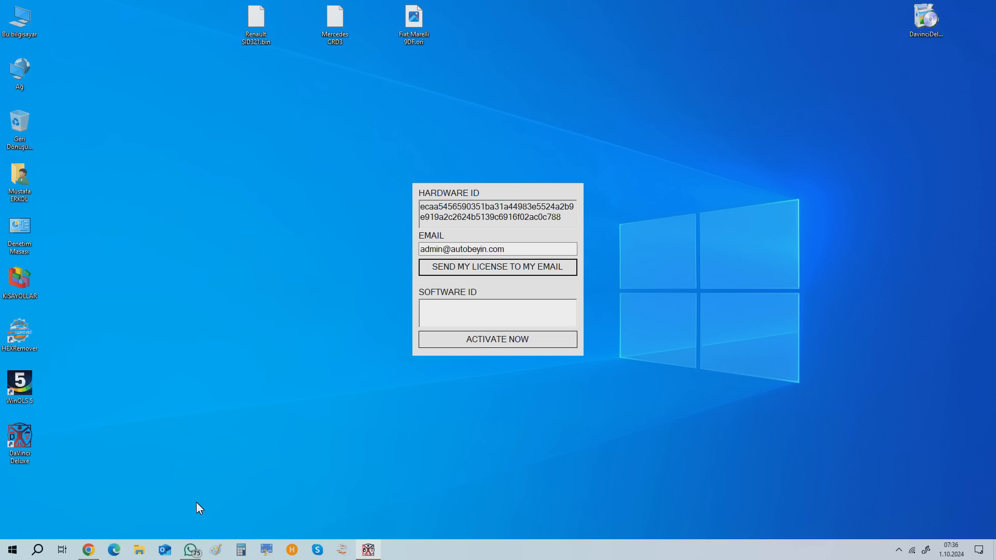
pyautogui.click(165, 550)
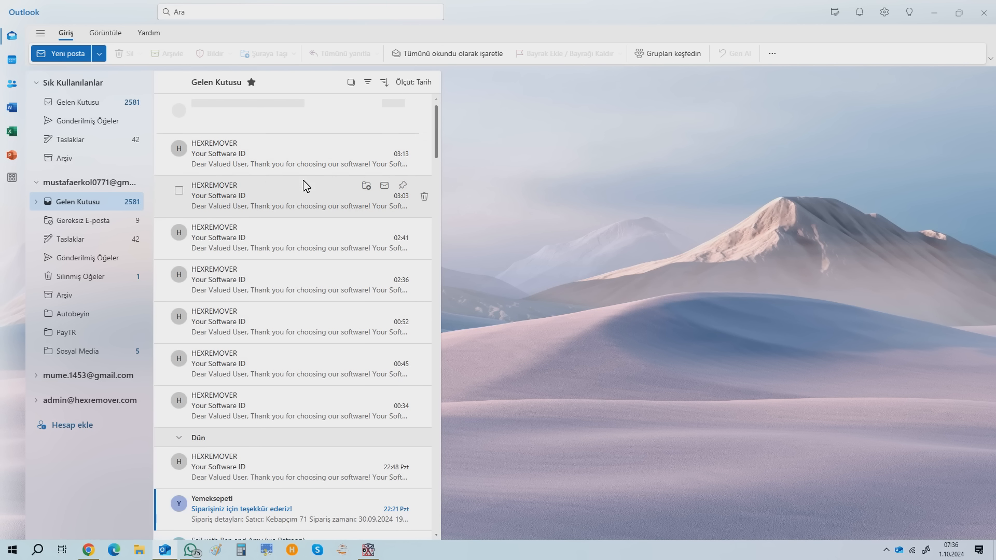
pyautogui.click(302, 158)
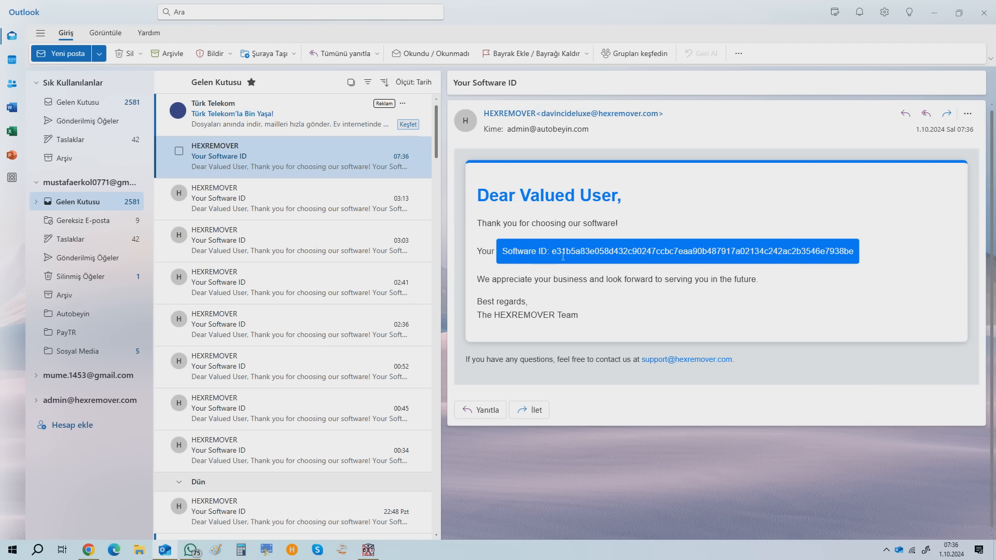
pyautogui.doubleClick(705, 252)
pyautogui.hotkey('ctrl', 'c')
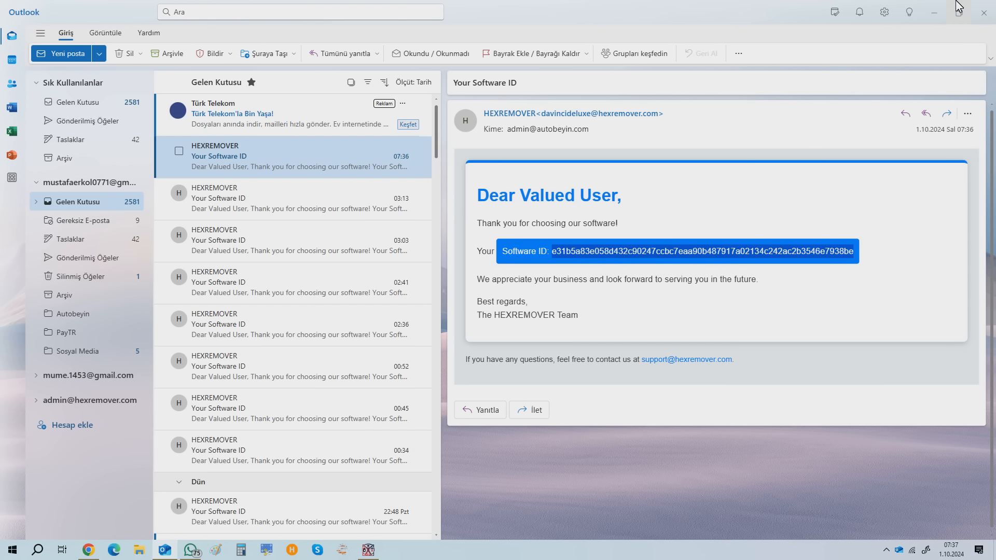
# Leave Outlook, paste the copied licence key into the Software ID field and activate the licence.
pyautogui.click(985, 11)
pyautogui.click(514, 313)
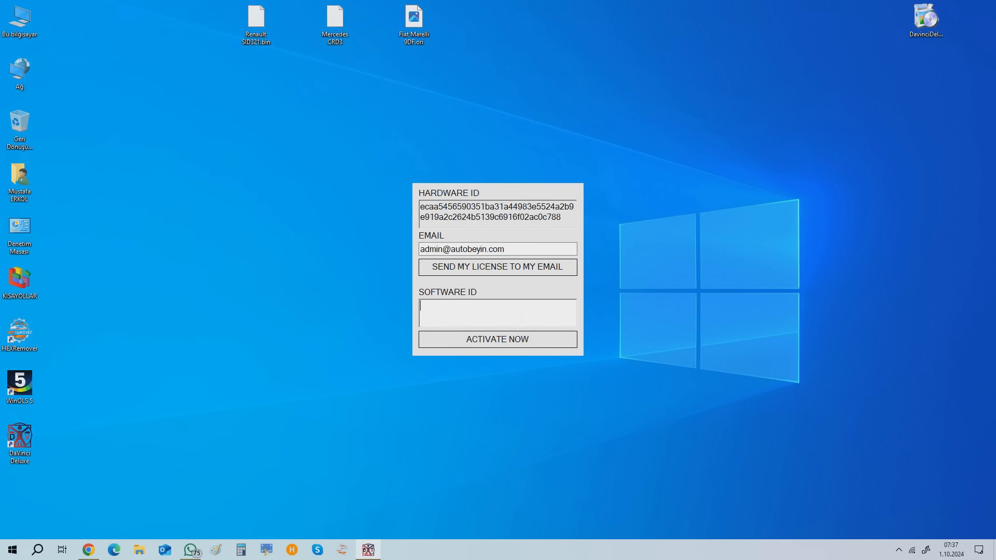
pyautogui.hotkey('ctrl', 'v')
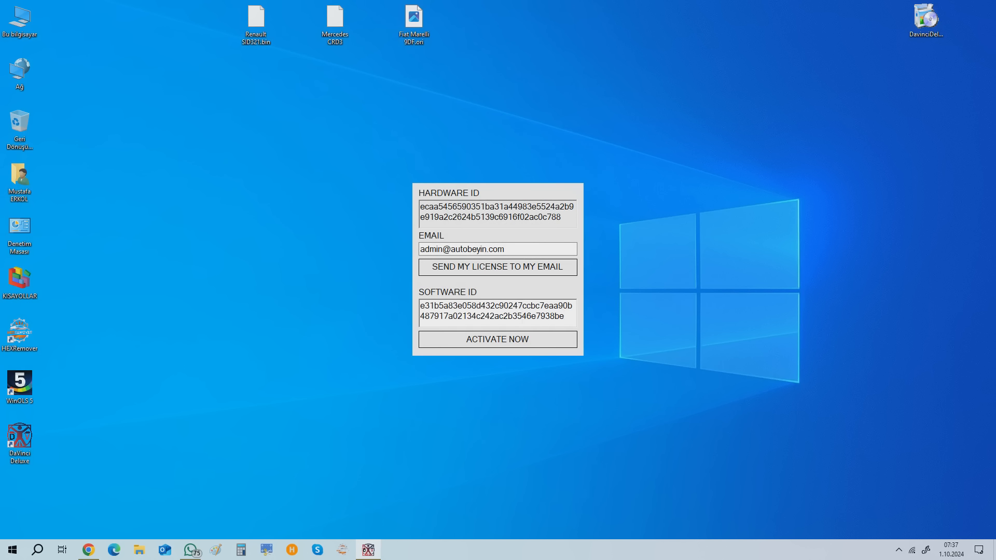
pyautogui.click(521, 344)
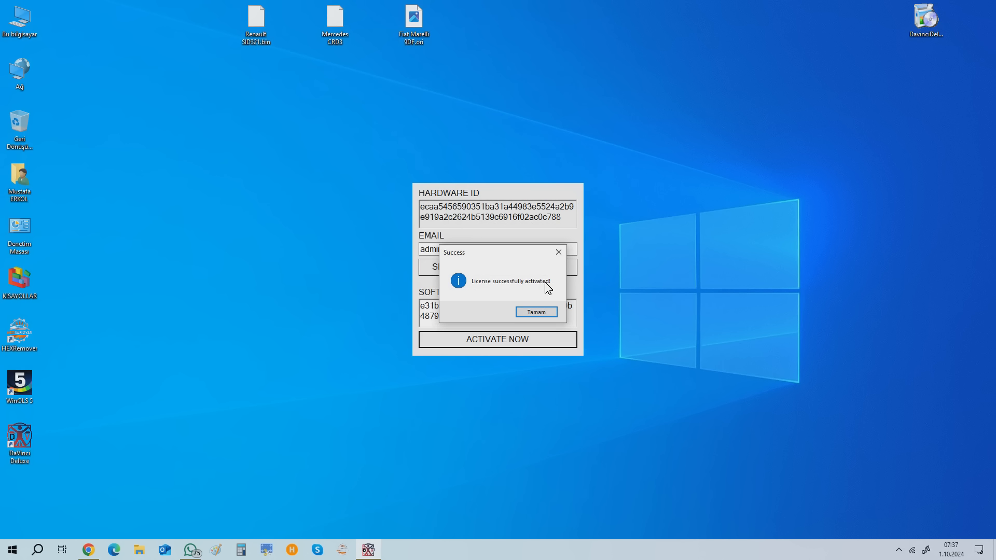
pyautogui.click(534, 313)
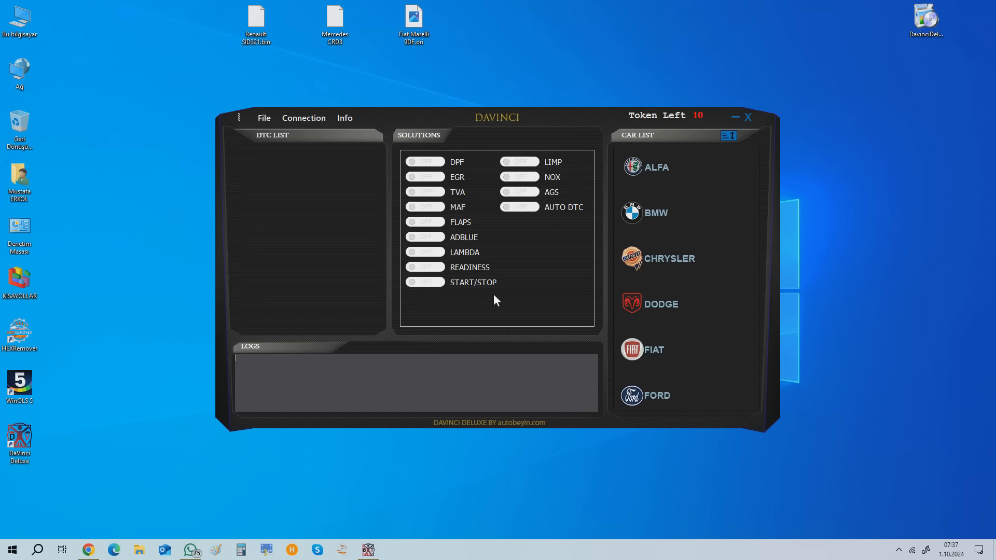
# Test the software's server connection and dismiss the result.
pyautogui.moveTo(651, 111)
pyautogui.mouseDown()
pyautogui.moveTo(688, 106)
pyautogui.moveTo(664, 114)
pyautogui.mouseUp()
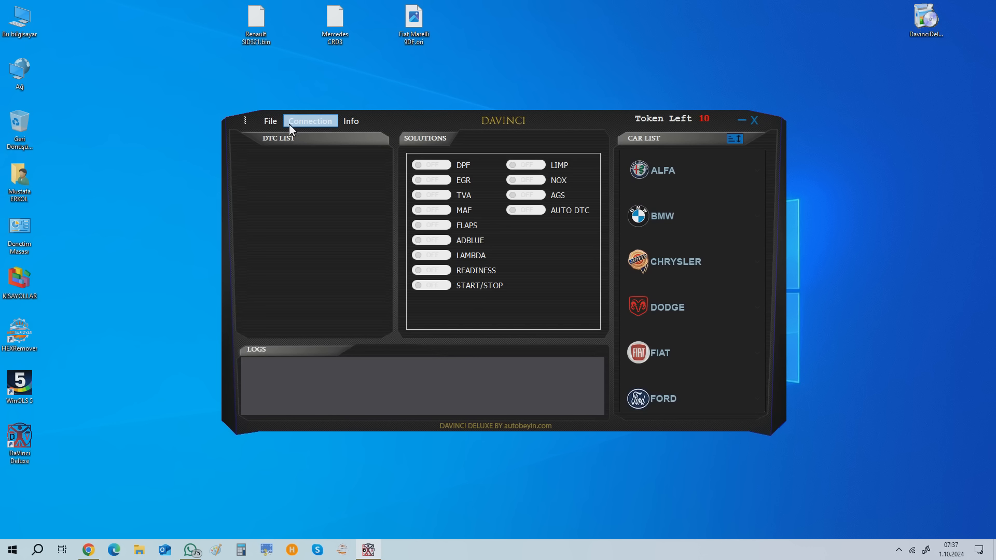
pyautogui.click(274, 123)
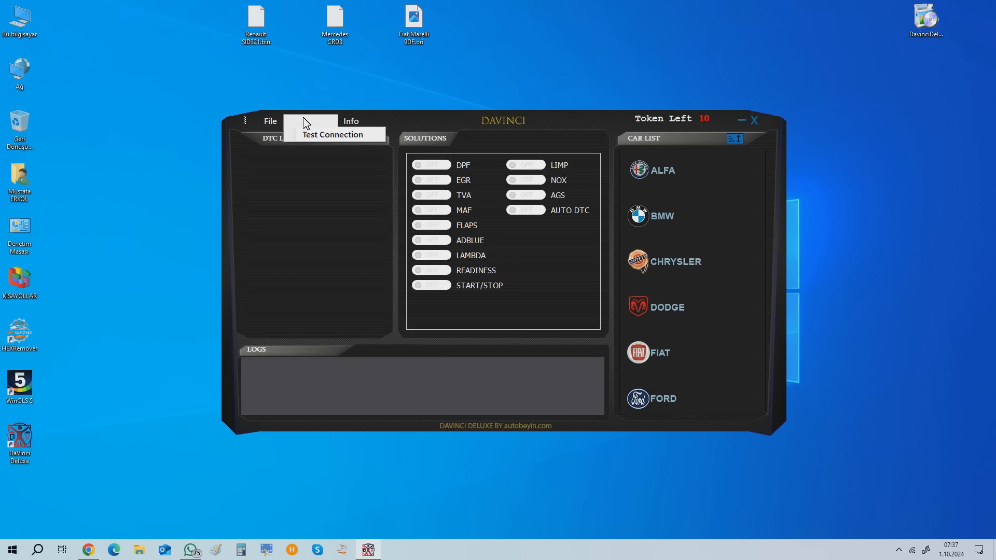
pyautogui.moveTo(357, 121)
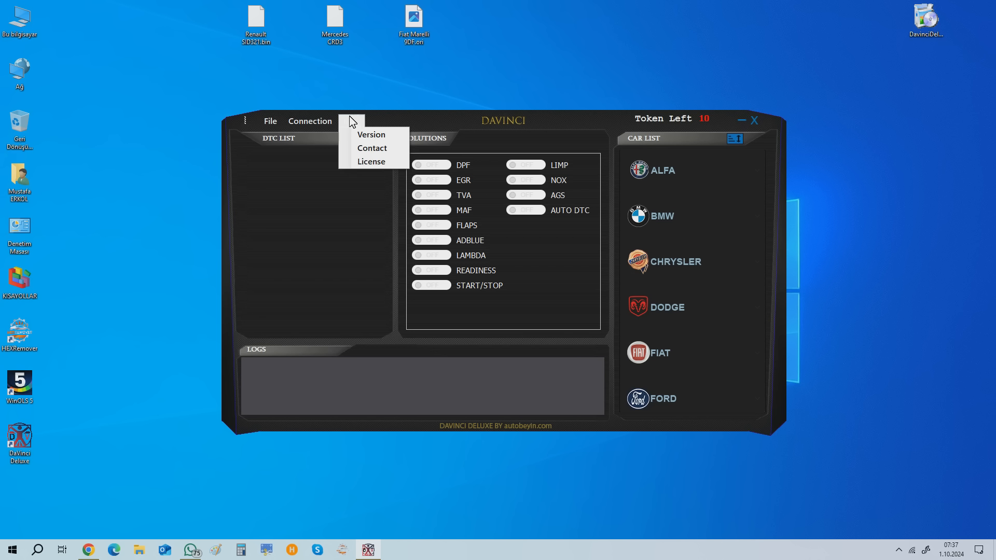
pyautogui.moveTo(322, 122)
pyautogui.click(321, 133)
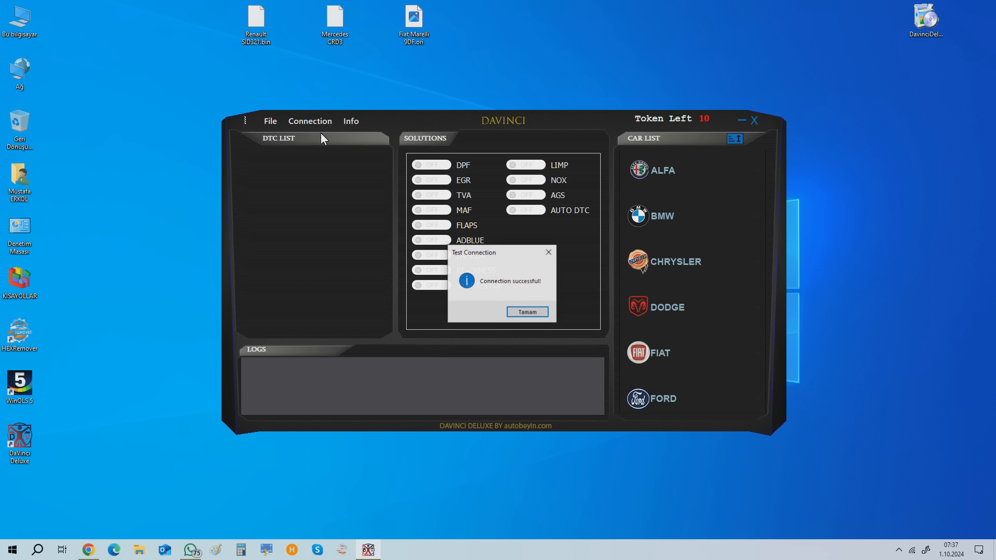
pyautogui.click(526, 312)
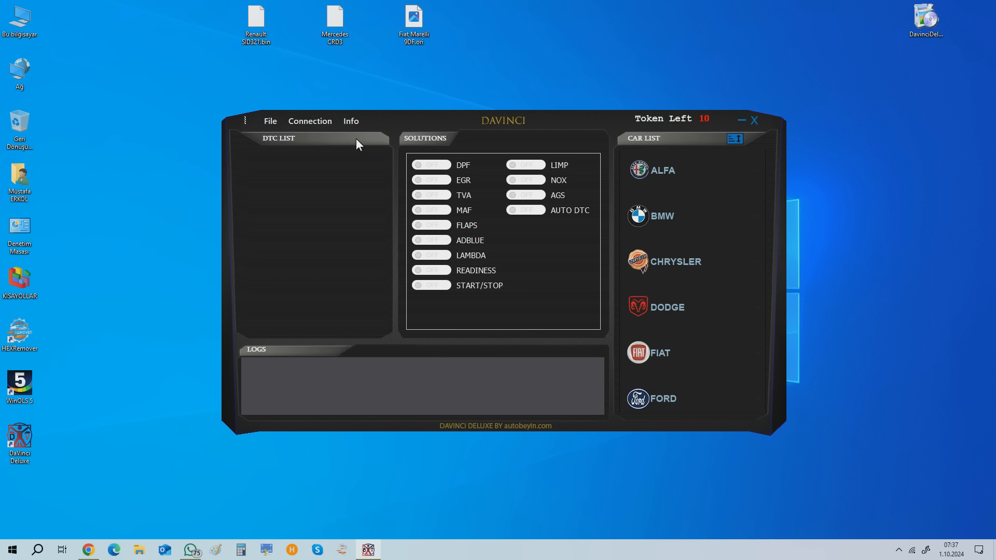
# Check the program's version and its licence information, closing each window when done.
pyautogui.moveTo(354, 126)
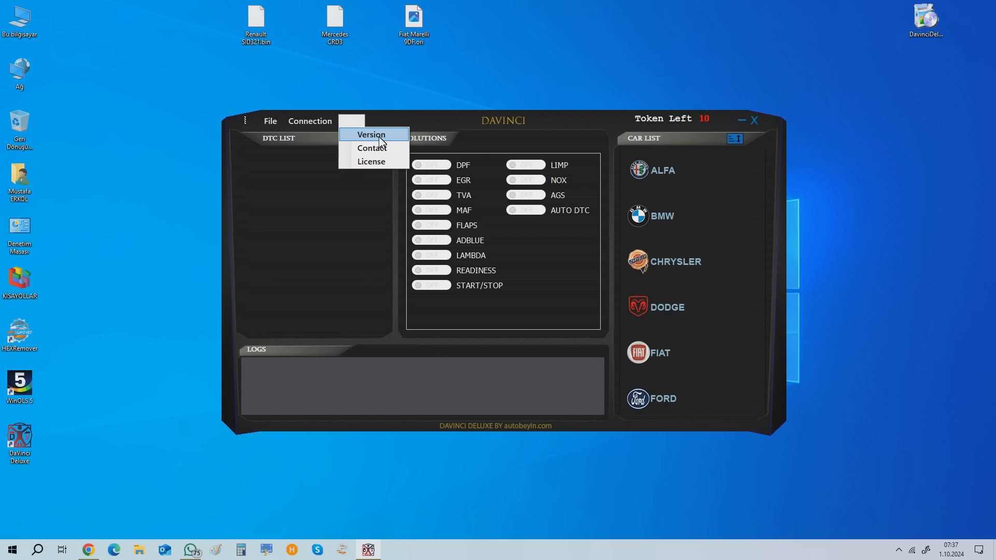
pyautogui.click(379, 135)
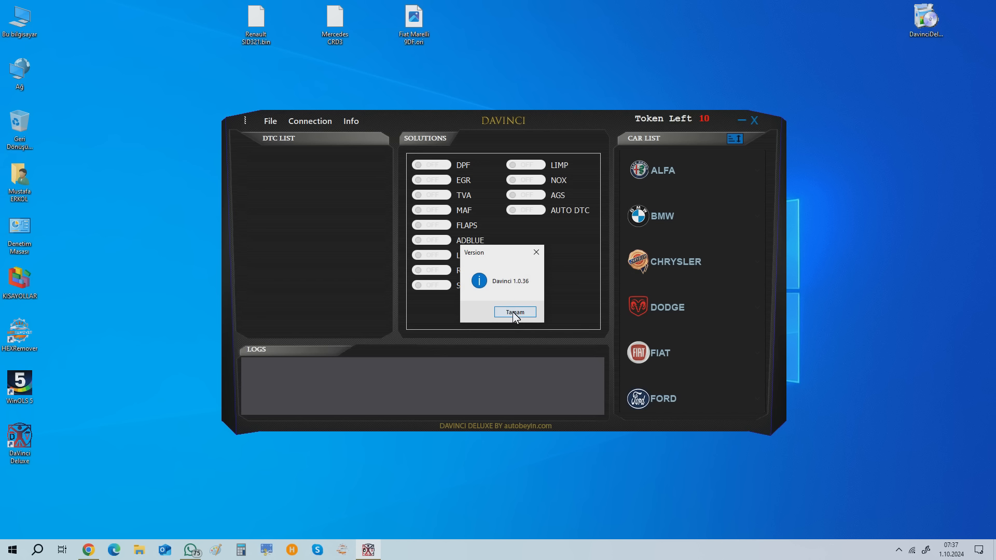
pyautogui.click(514, 312)
pyautogui.moveTo(352, 124)
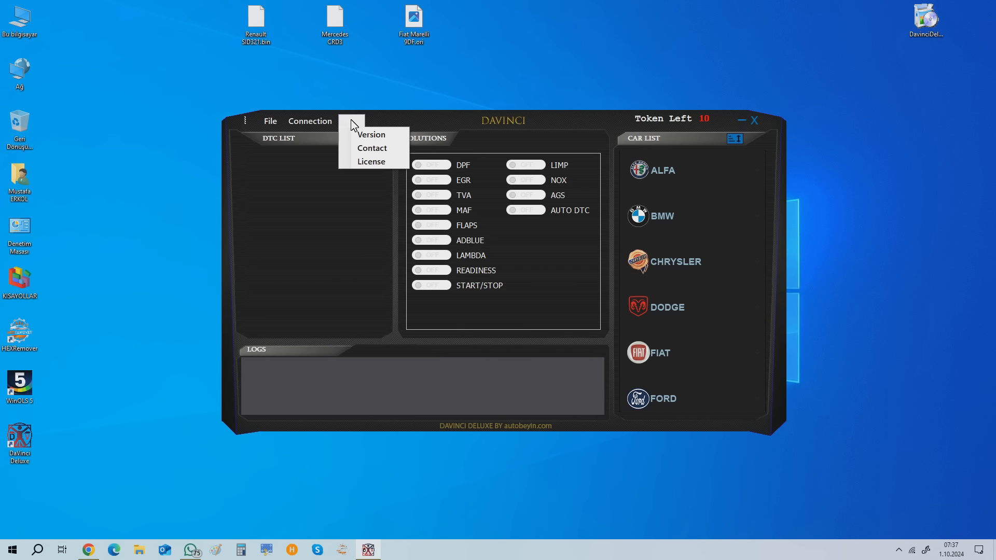
pyautogui.click(382, 164)
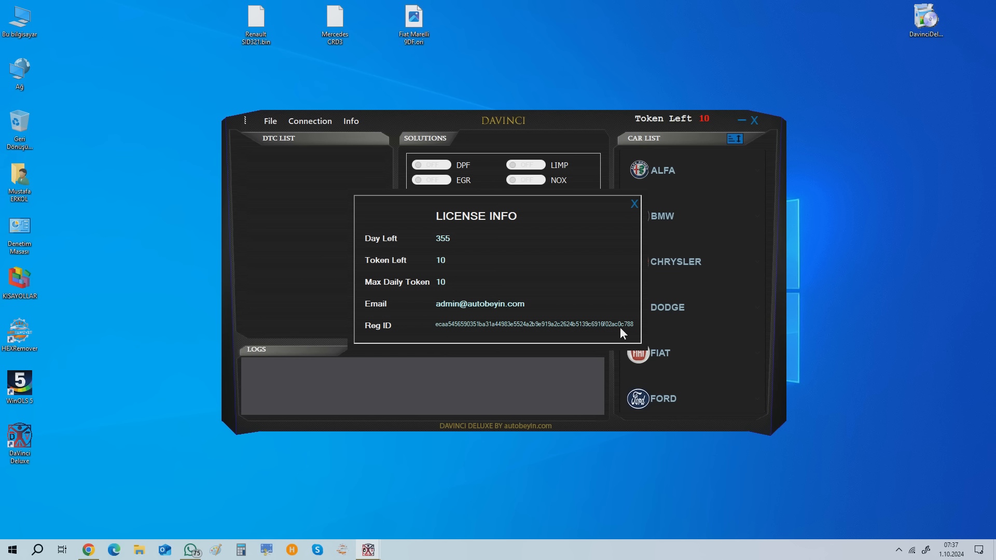
pyautogui.click(634, 204)
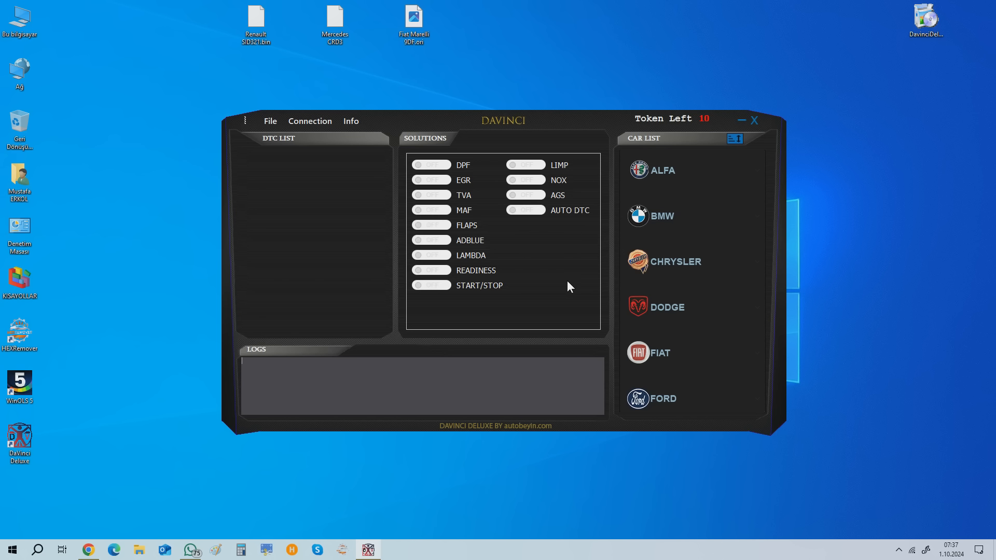
# Expand Renault in the car list and choose the Siemens SID 321 ECU.
pyautogui.scroll(-3, 723, 218)
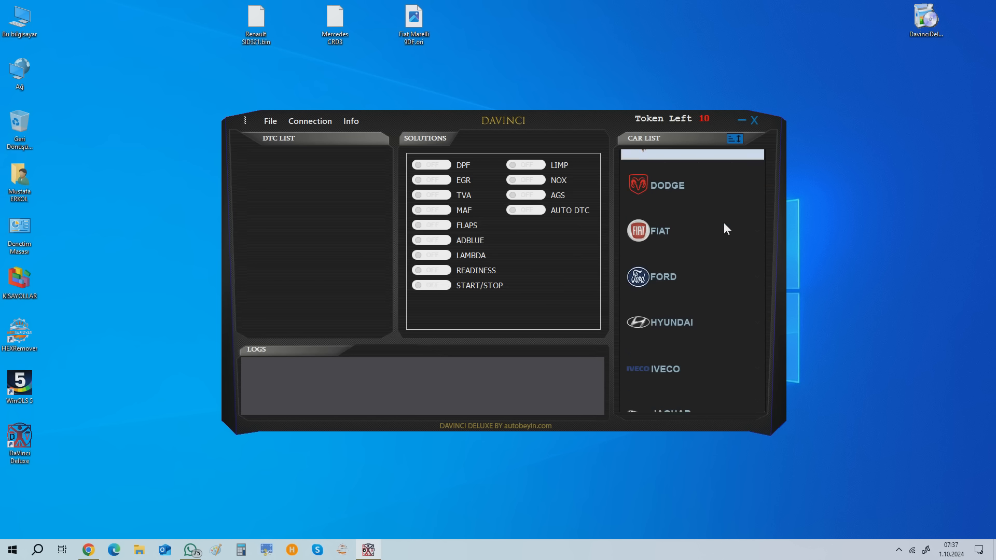
pyautogui.scroll(-5, 723, 222)
pyautogui.scroll(-7, 731, 247)
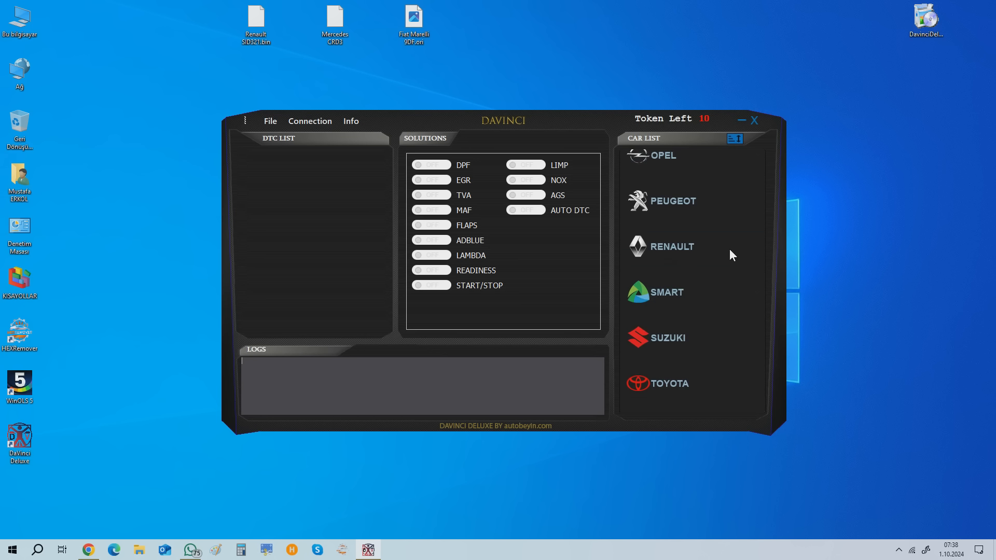
pyautogui.scroll(-2, 730, 252)
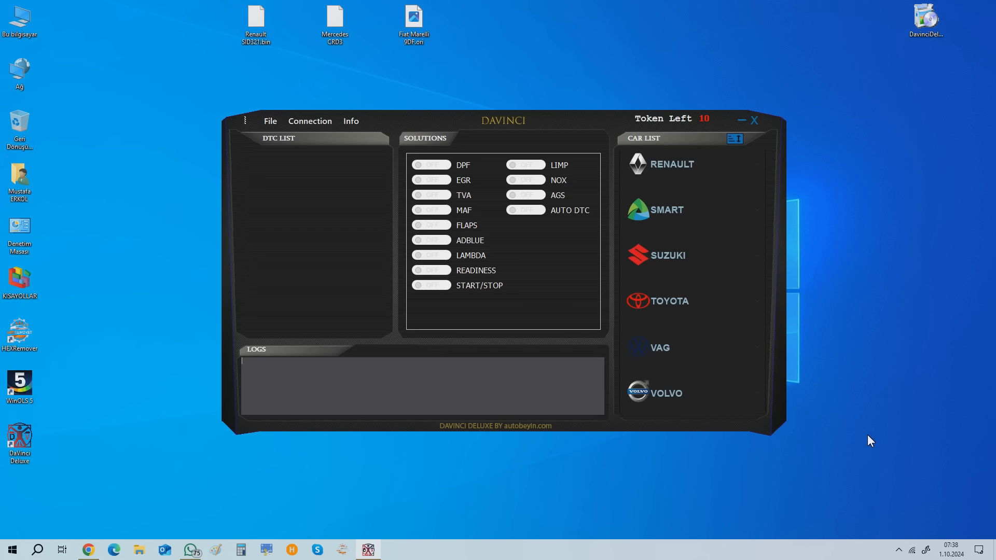
pyautogui.scroll(1, 745, 300)
pyautogui.click(758, 227)
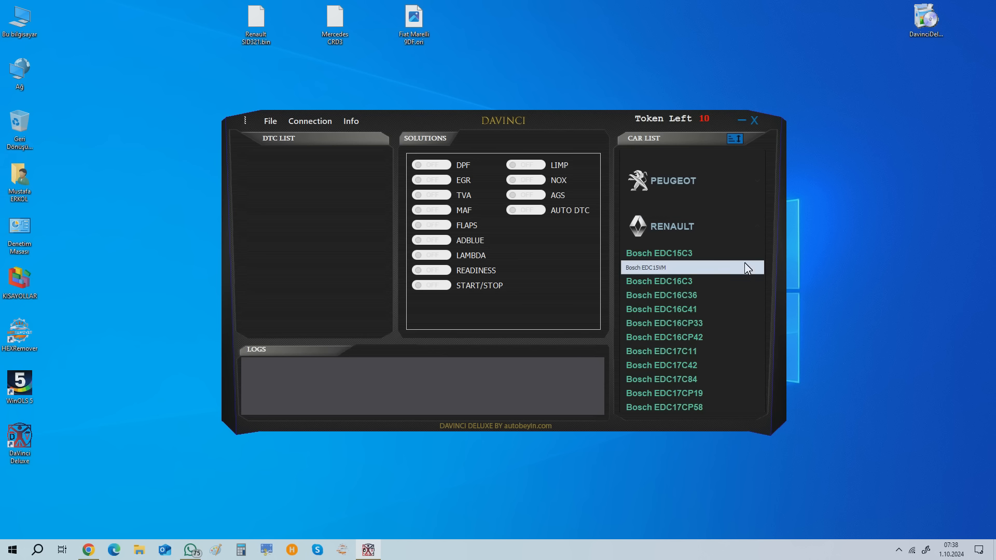
pyautogui.scroll(-3, 742, 294)
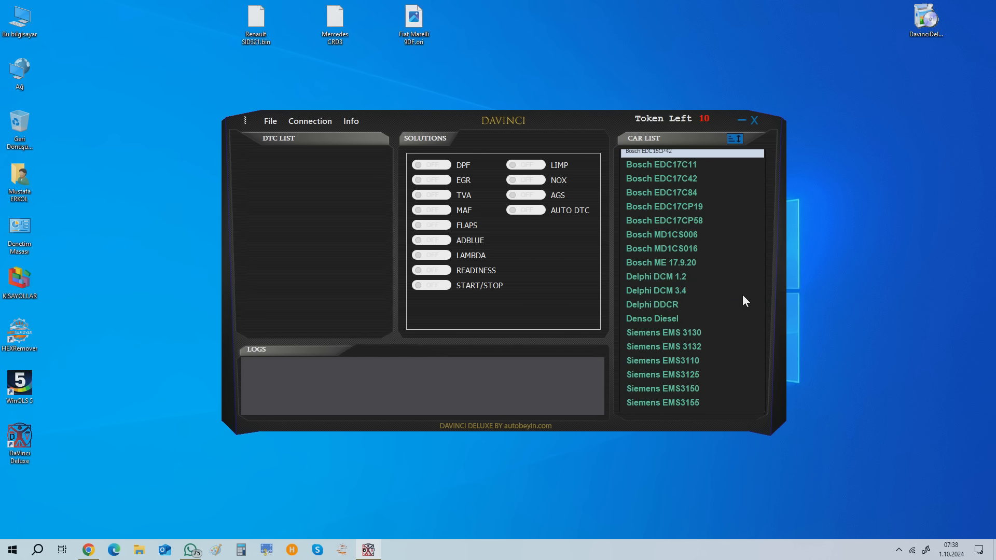
pyautogui.scroll(-3, 742, 294)
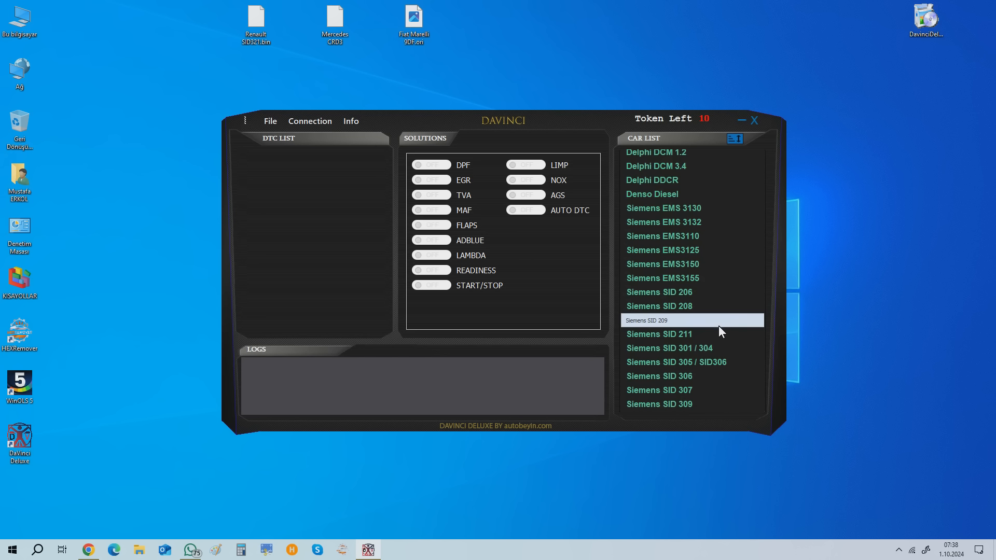
pyautogui.scroll(-2, 717, 335)
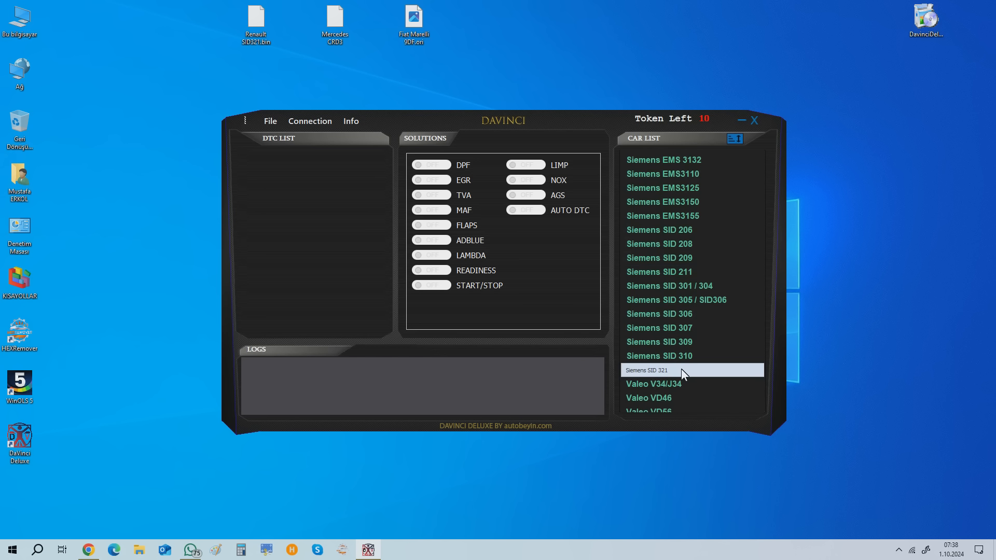
pyautogui.click(655, 371)
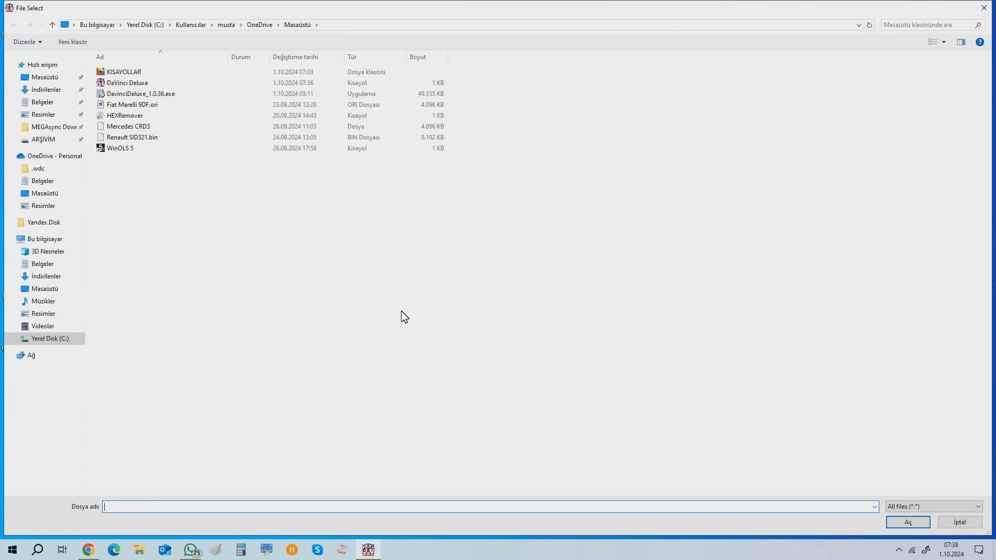
# Load Renault SID321.bin from the desktop and process it with the AdBlue, Lambda and Auto DTC solutions on.
pyautogui.doubleClick(138, 137)
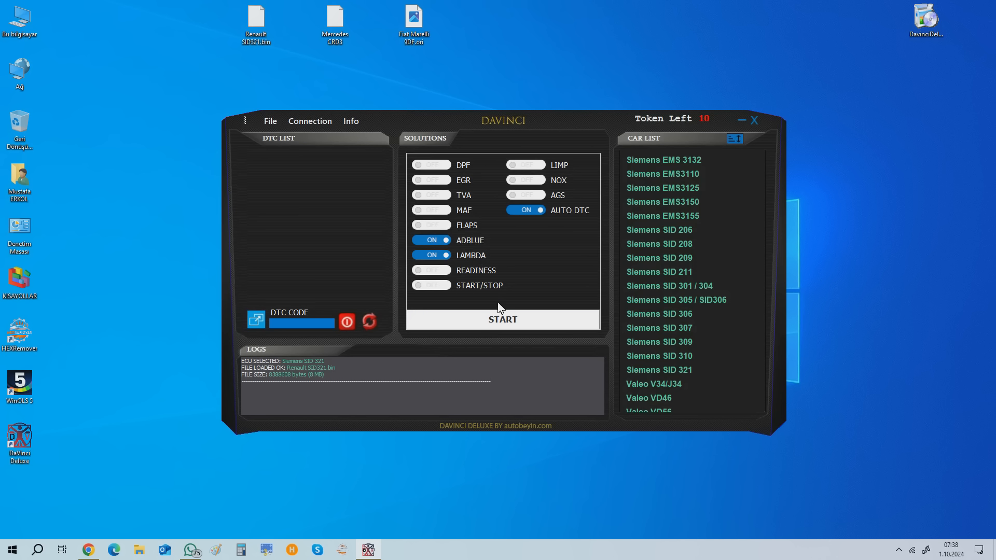
pyautogui.click(502, 320)
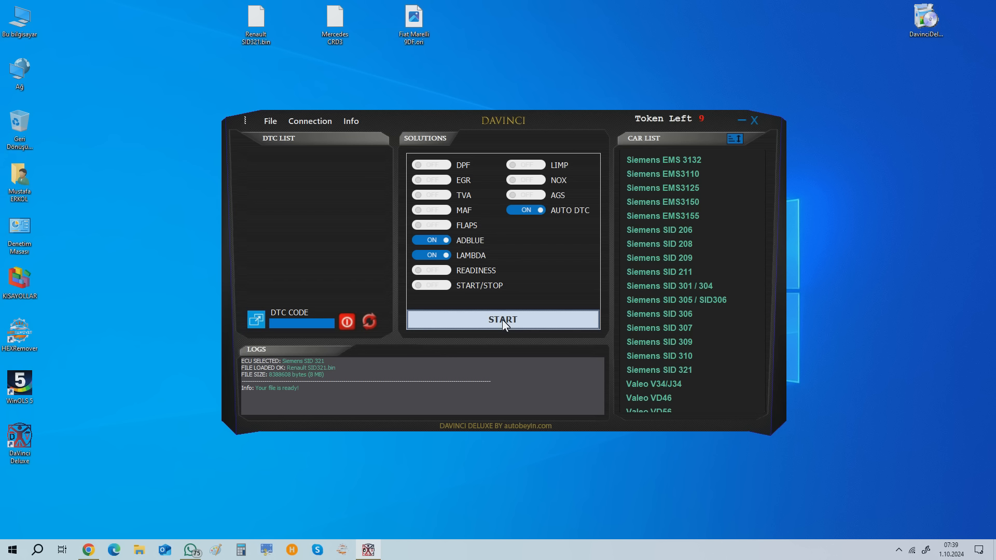
# Save the processed file to the desktop under the suggested name Davinci_Renault_Siemens SID 321_1727757546.bin.
pyautogui.click(270, 121)
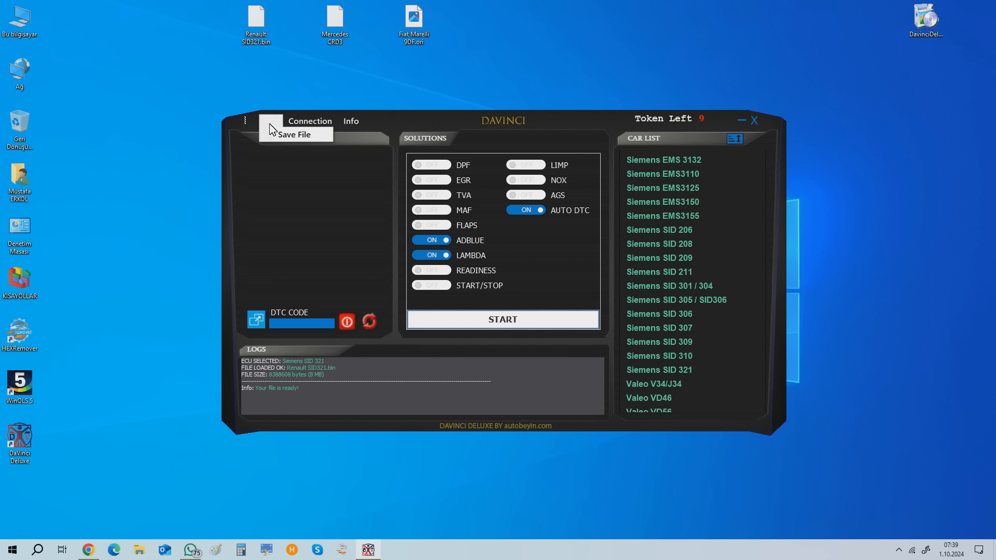
pyautogui.click(280, 130)
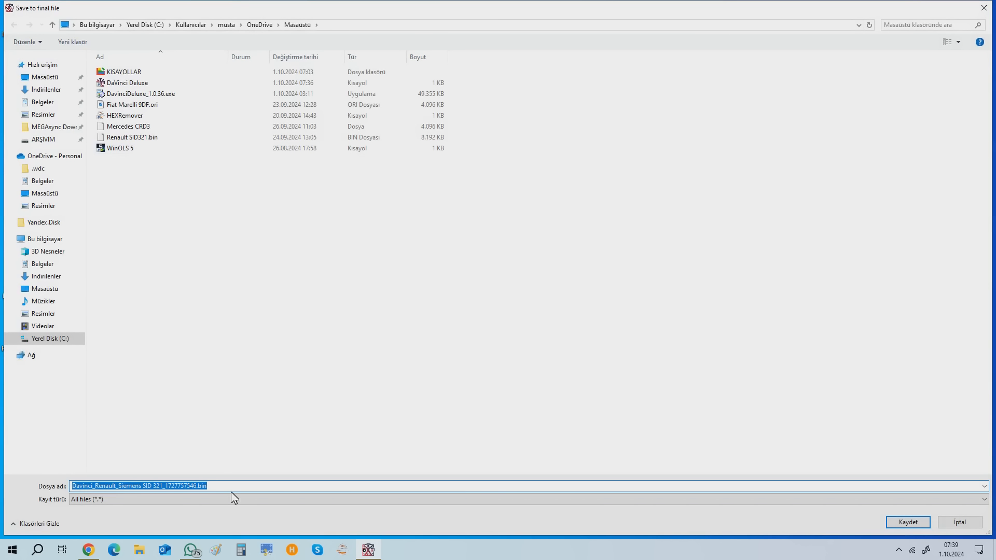
pyautogui.click(175, 486)
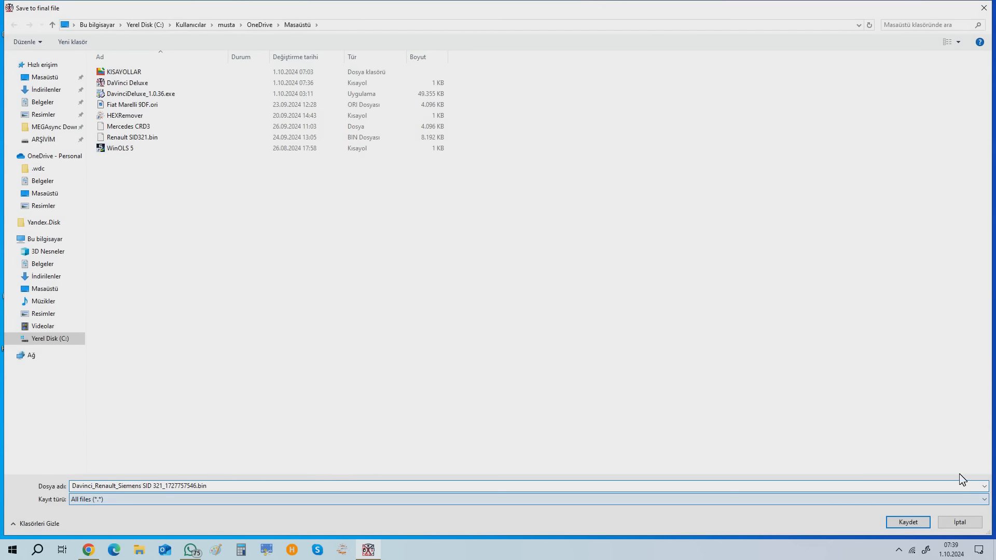
pyautogui.click(908, 522)
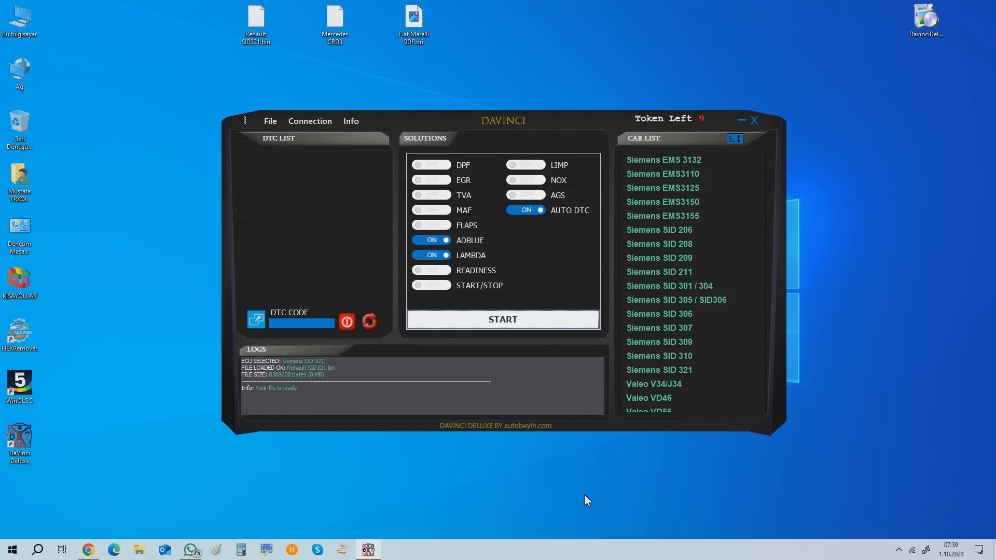
# Refresh the desktop and place the saved Davinci file below Renault SID321.bin, moving the DaVinci window clear of it.
pyautogui.rightClick(70, 365)
pyautogui.click(85, 400)
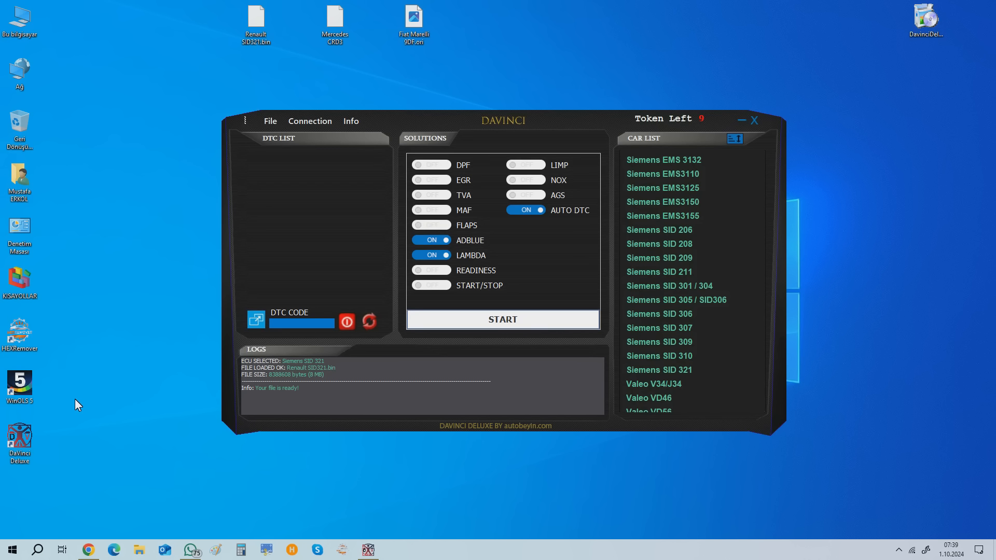
pyautogui.moveTo(426, 114); pyautogui.dragTo(413, 90)
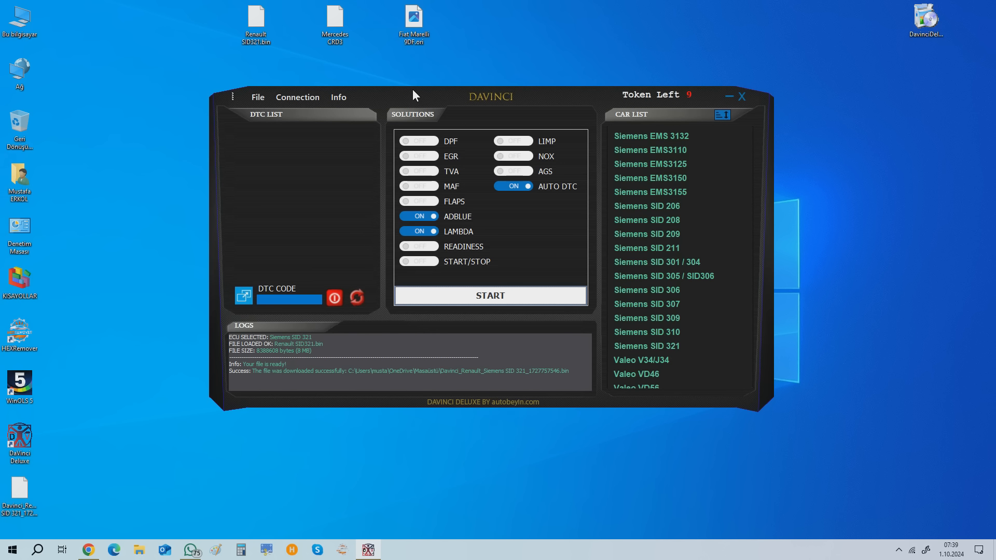
pyautogui.moveTo(21, 490); pyautogui.dragTo(256, 64)
pyautogui.moveTo(355, 92); pyautogui.dragTo(353, 149)
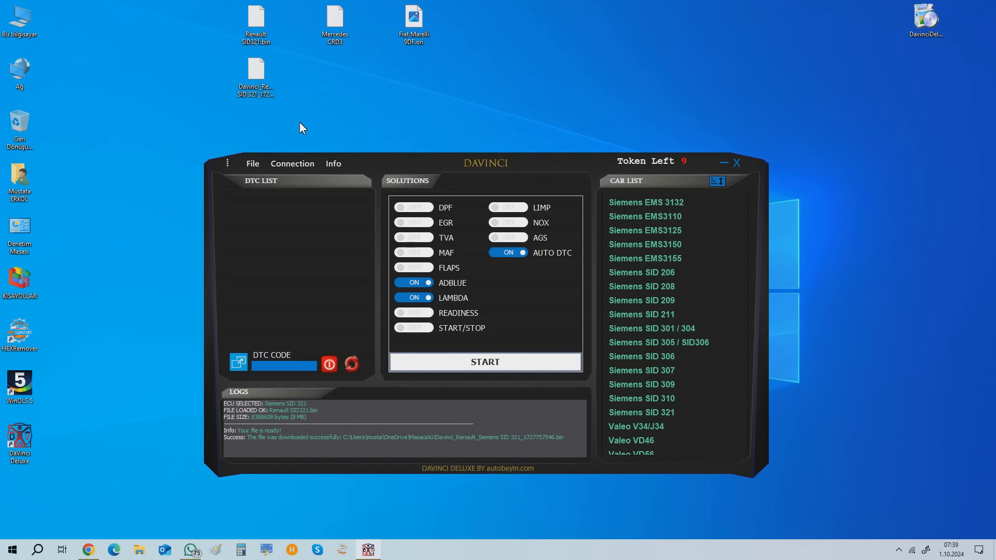
# Expand Mercedes in the car list and choose the Delphi CRD 3 ECU.
pyautogui.click(341, 18)
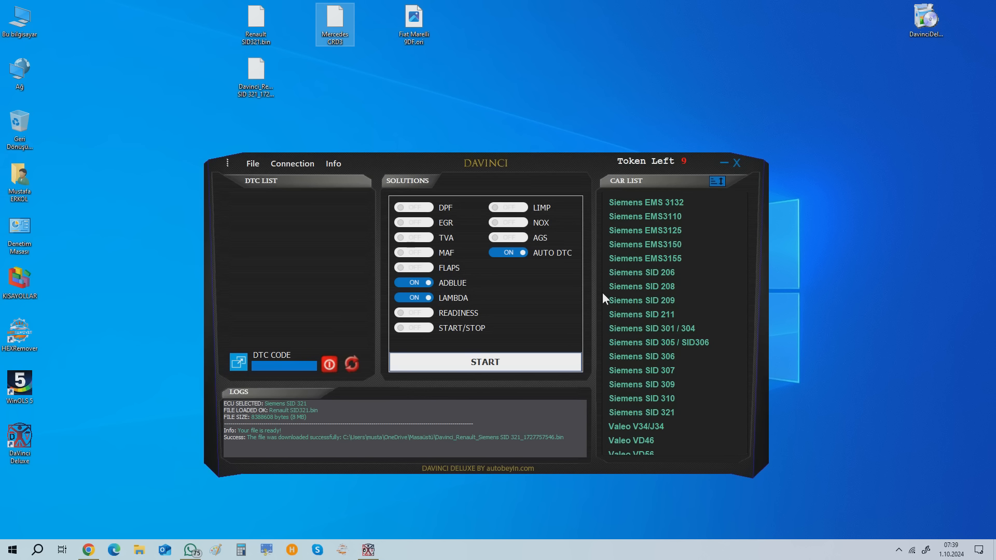
pyautogui.click(648, 304)
pyautogui.scroll(2, 680, 397)
pyautogui.scroll(10, 680, 398)
pyautogui.scroll(7, 679, 393)
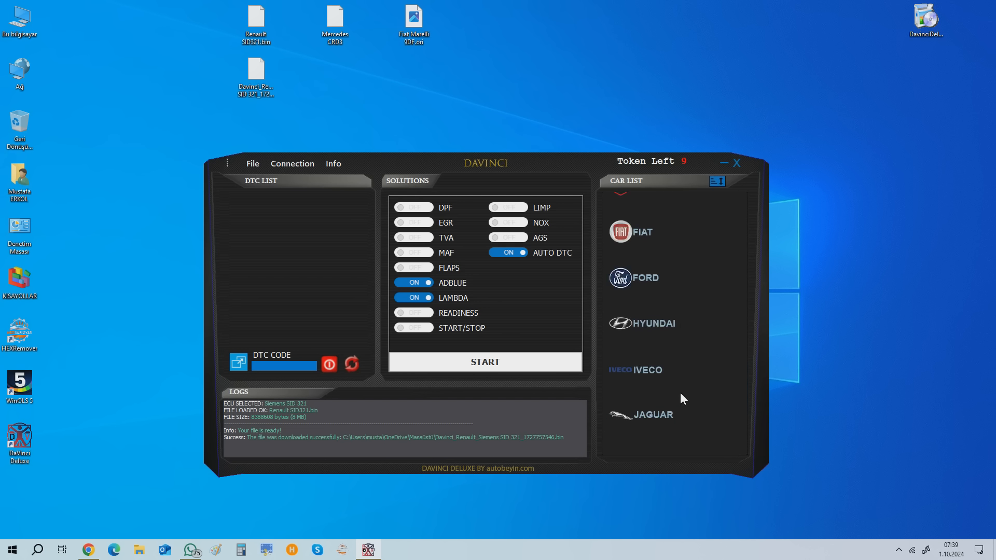
pyautogui.scroll(-9, 677, 388)
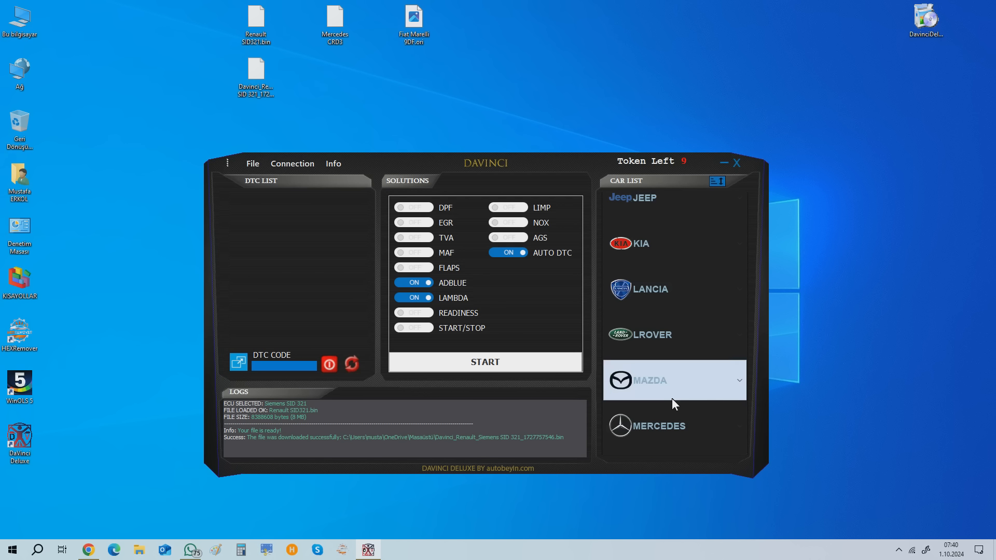
pyautogui.scroll(-2, 664, 418)
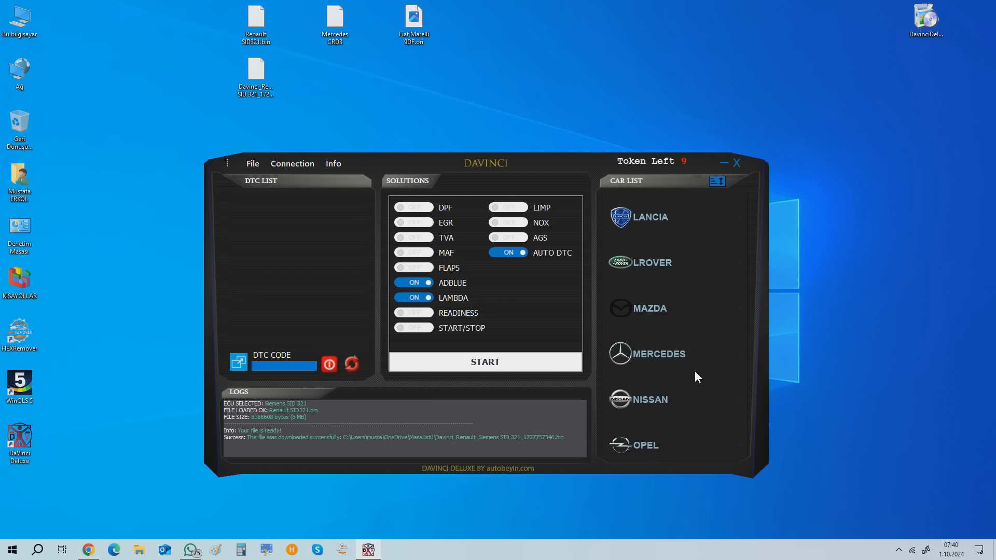
pyautogui.click(736, 352)
pyautogui.scroll(-5, 707, 365)
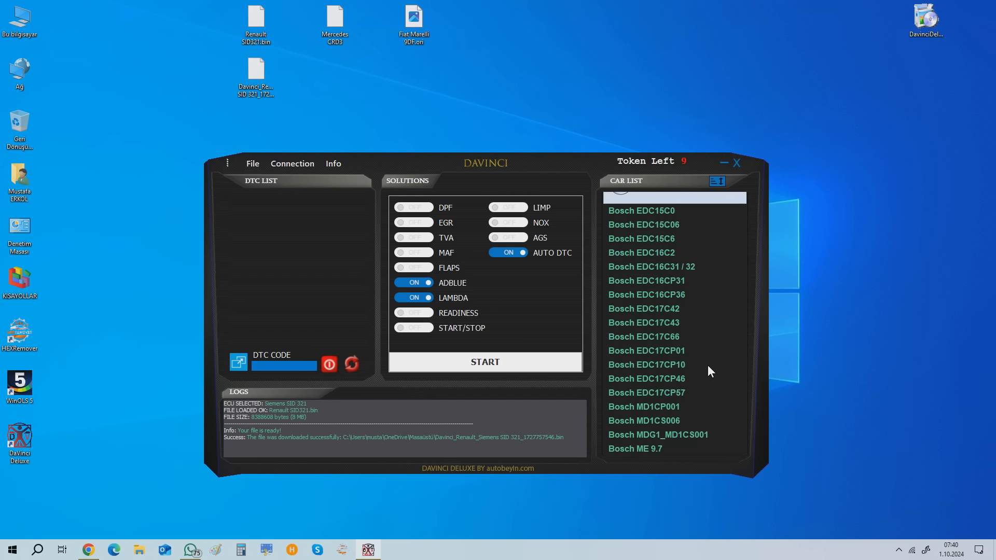
pyautogui.scroll(-4, 701, 365)
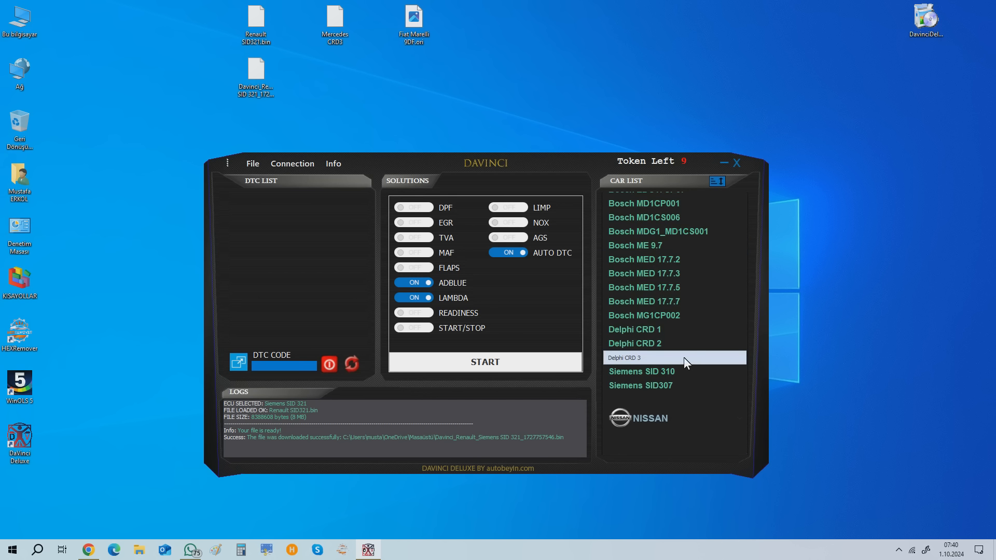
pyautogui.click(666, 359)
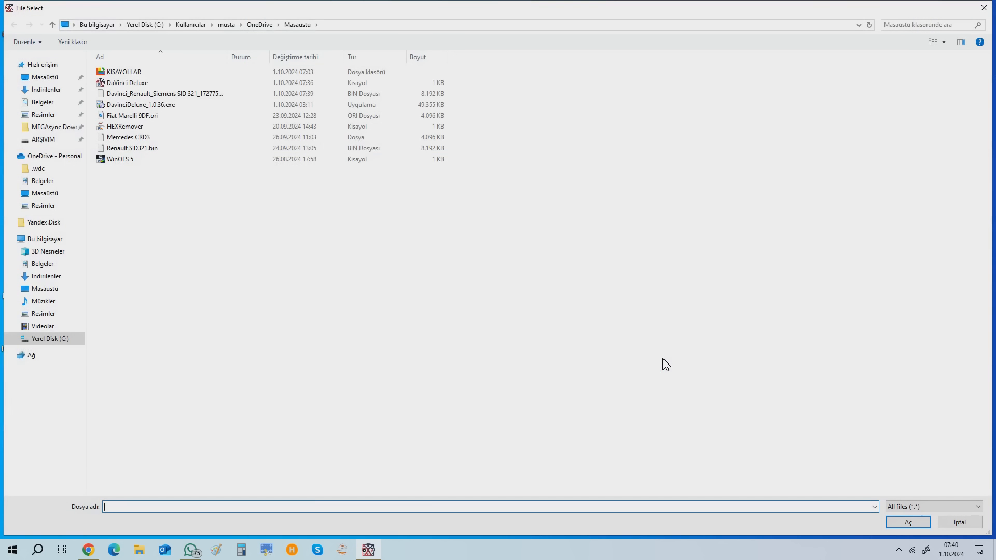
# Load Mercedes CRD3 from the desktop and process it with TVA, MAF, Flaps, Lambda, Readiness, NOX and Auto DTC on.
pyautogui.doubleClick(131, 138)
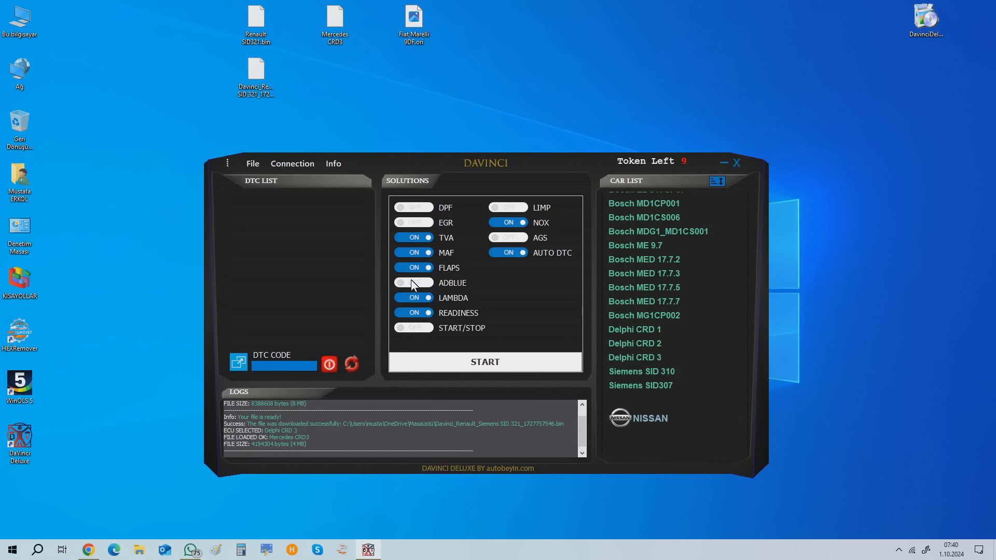
pyautogui.scroll(-1, 442, 406)
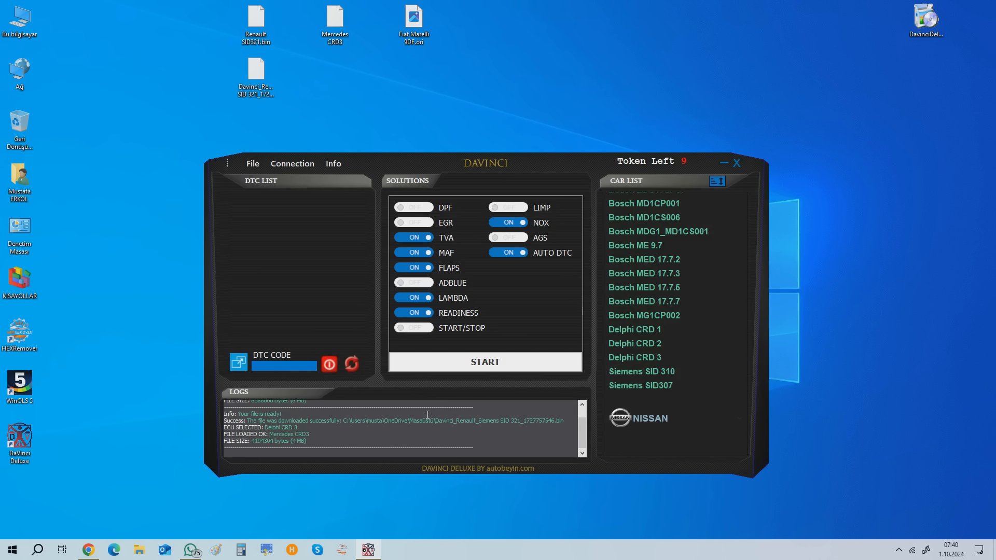
pyautogui.click(474, 363)
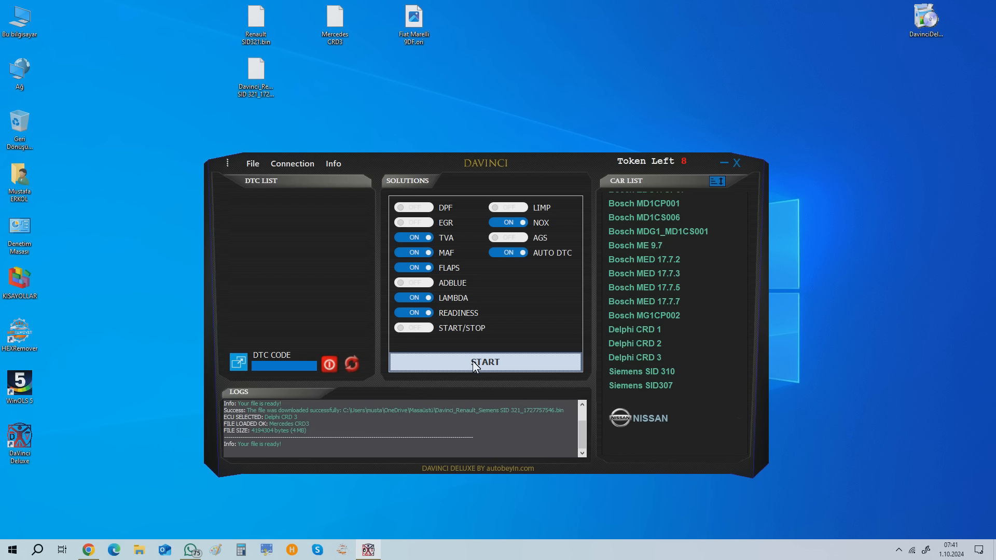
pyautogui.moveTo(277, 451); pyautogui.dragTo(206, 447)
pyautogui.click(258, 444)
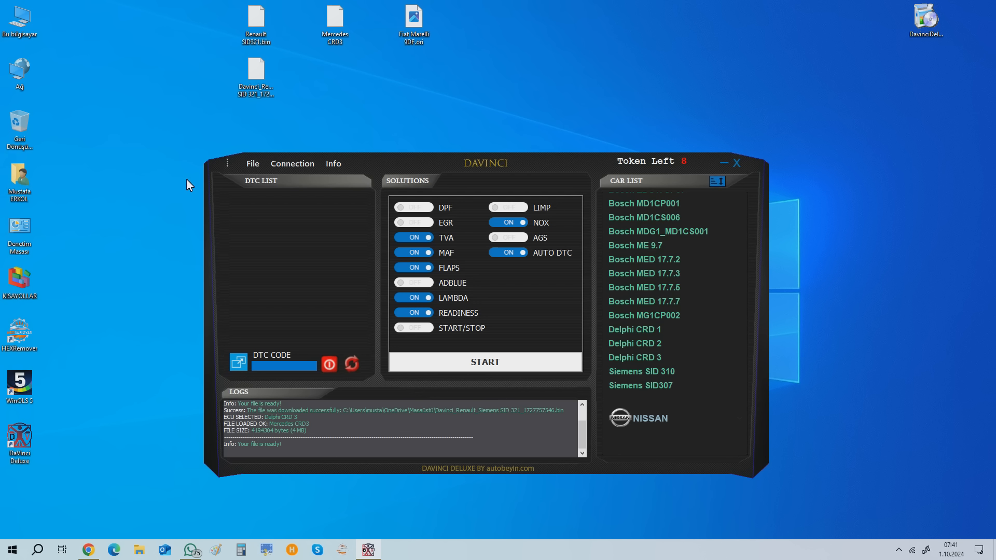
# Save the processed file to the desktop as Davinci_Mercedes_Delphi CRD 3_1727757656.bin and place its icon below Mercedes CRD3.
pyautogui.click(254, 163)
pyautogui.click(256, 175)
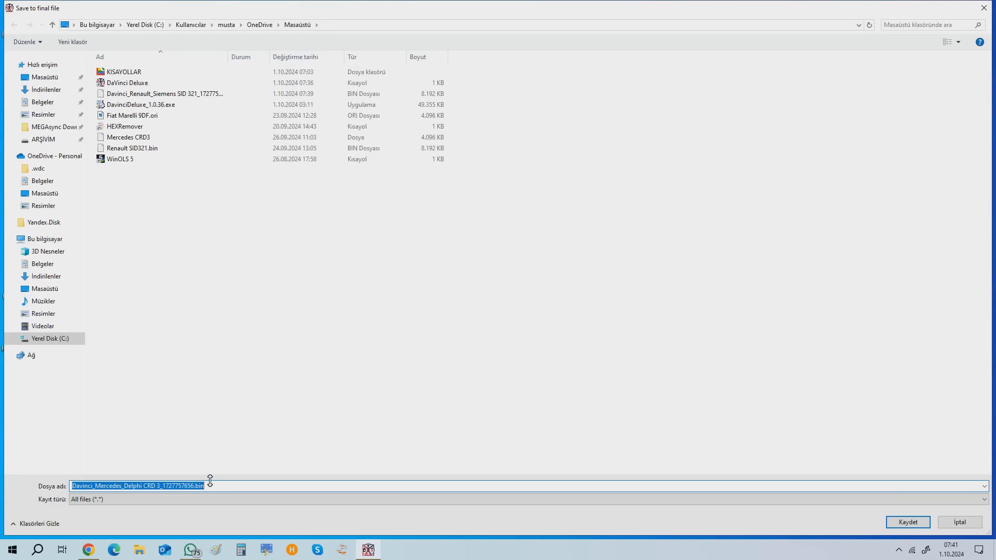
pyautogui.click(904, 516)
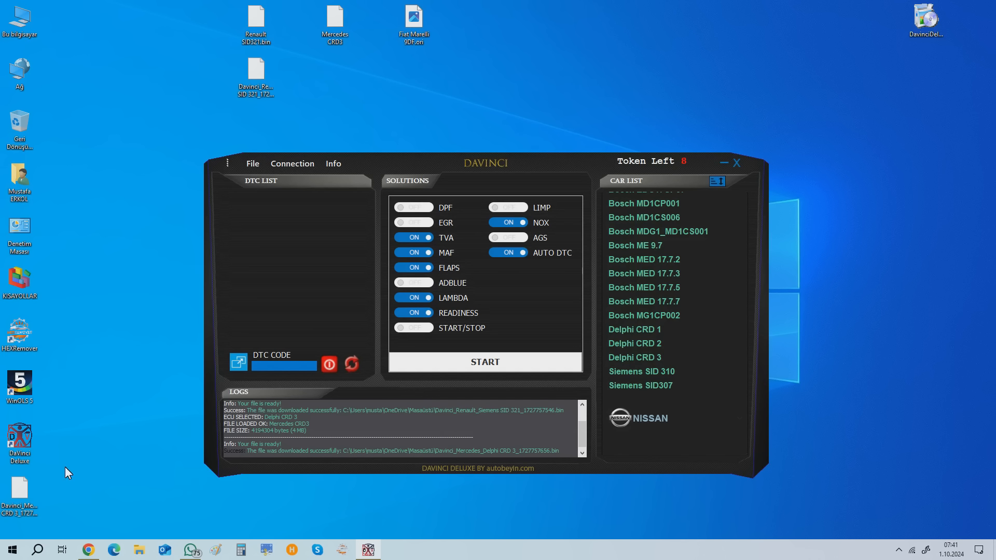
pyautogui.moveTo(16, 500); pyautogui.dragTo(335, 76)
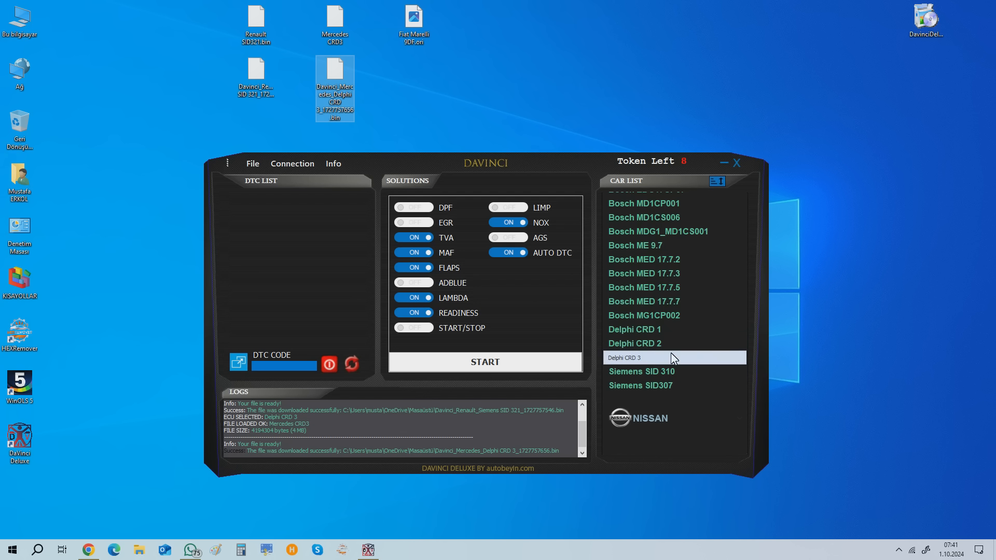
# Expand Fiat in the car list and choose the Marelli 9DF ECU.
pyautogui.scroll(-2, 674, 357)
pyautogui.scroll(-3, 674, 357)
pyautogui.scroll(10, 677, 353)
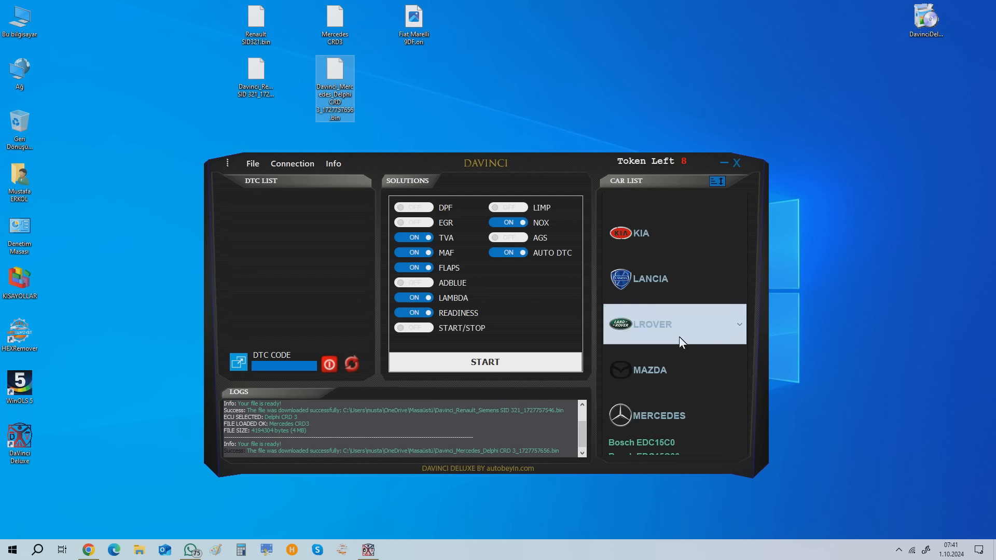
pyautogui.scroll(3, 679, 336)
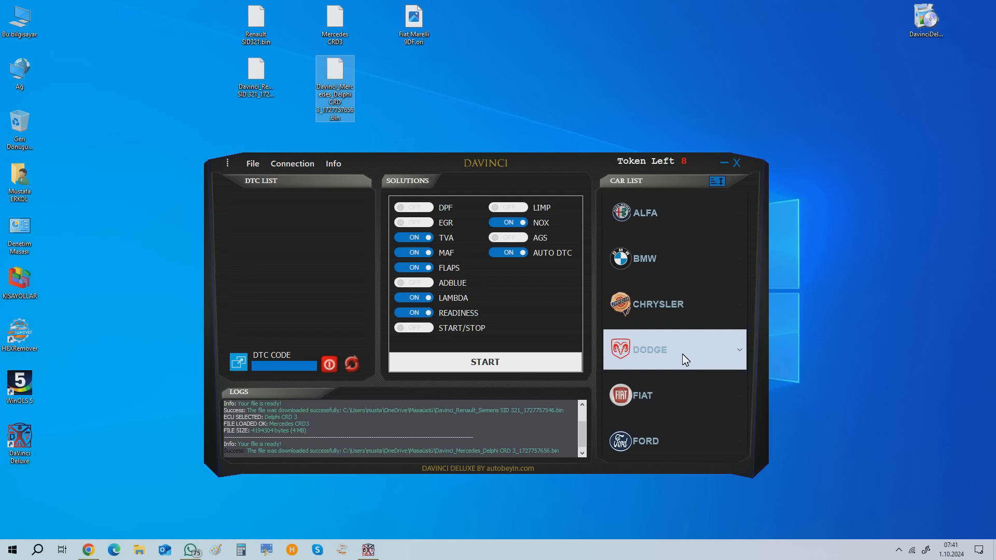
pyautogui.click(739, 393)
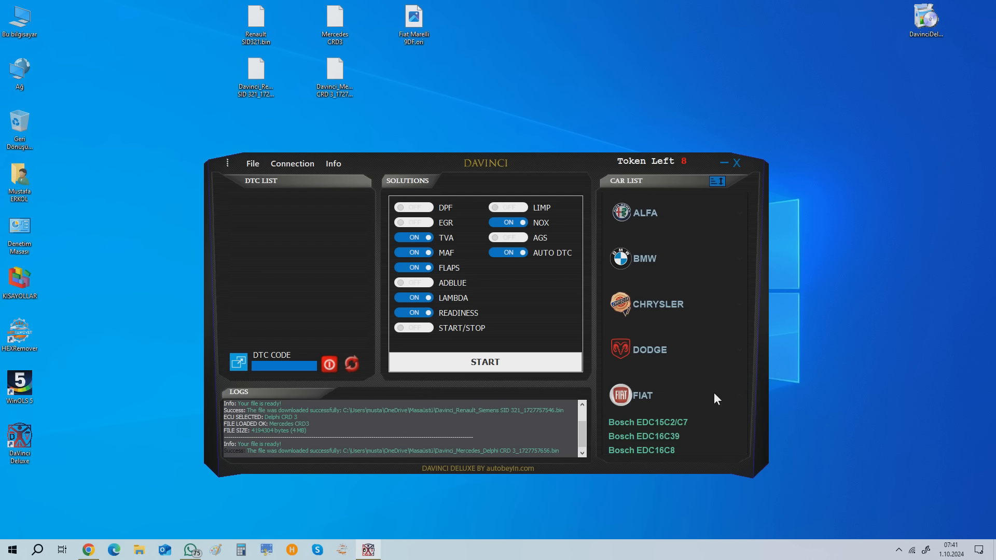
pyautogui.scroll(-2, 712, 386)
pyautogui.scroll(-2, 705, 372)
pyautogui.scroll(-3, 710, 383)
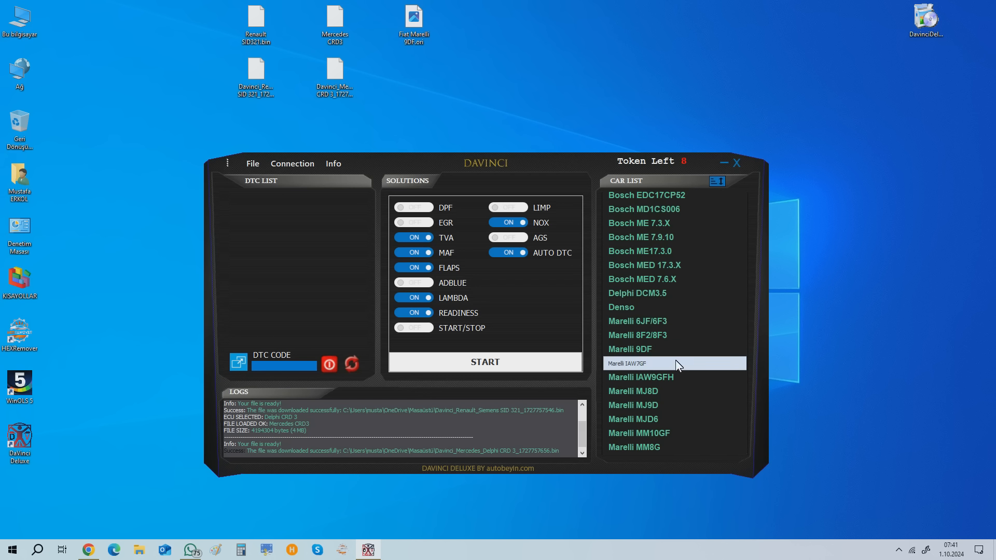
pyautogui.click(630, 350)
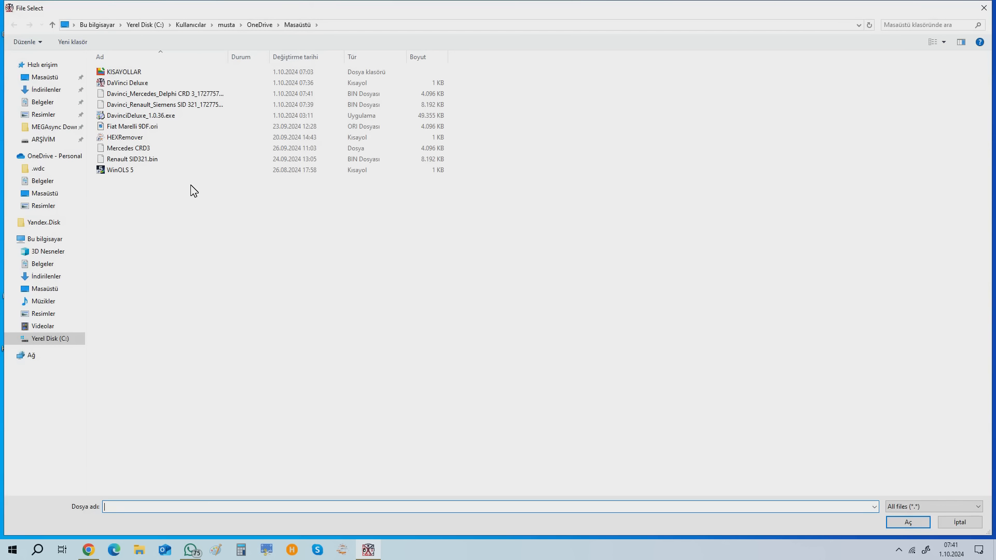
# Load Fiat Marelli 9DF.ori from the desktop and leave only the EGR, TVA, Lambda and Auto DTC solutions on.
pyautogui.click(150, 130)
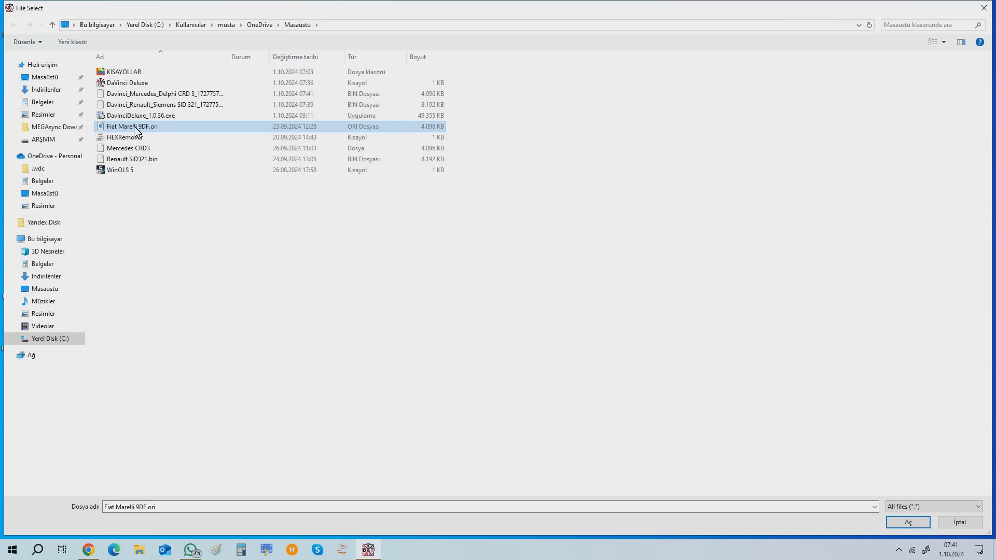
pyautogui.doubleClick(138, 130)
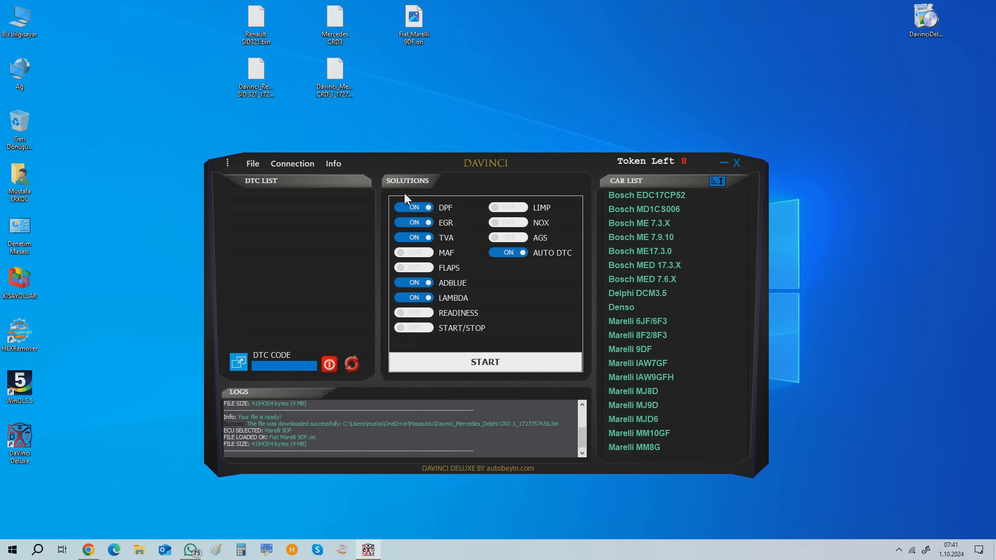
pyautogui.click(408, 207)
pyautogui.scroll(-1, 416, 413)
pyautogui.click(253, 163)
pyautogui.click(263, 174)
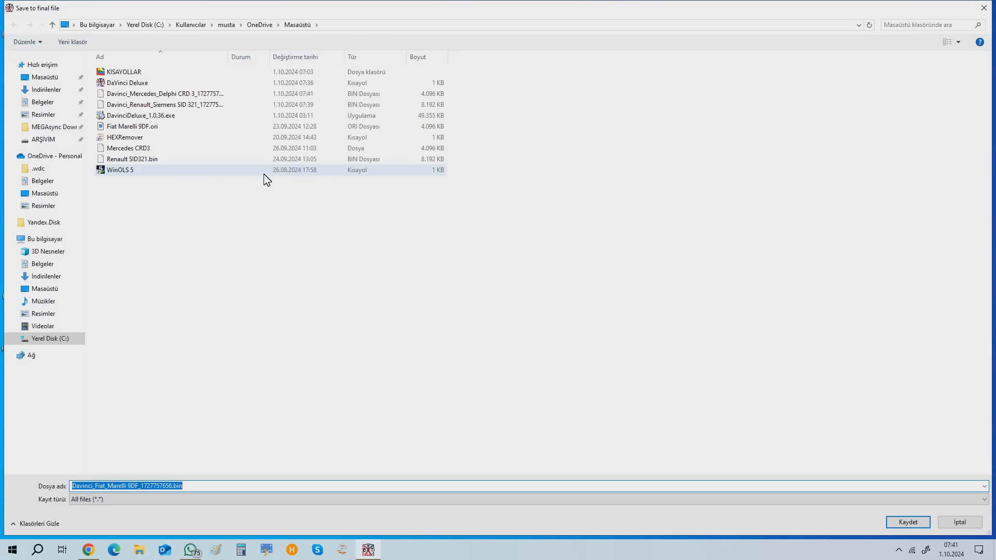
pyautogui.click(927, 524)
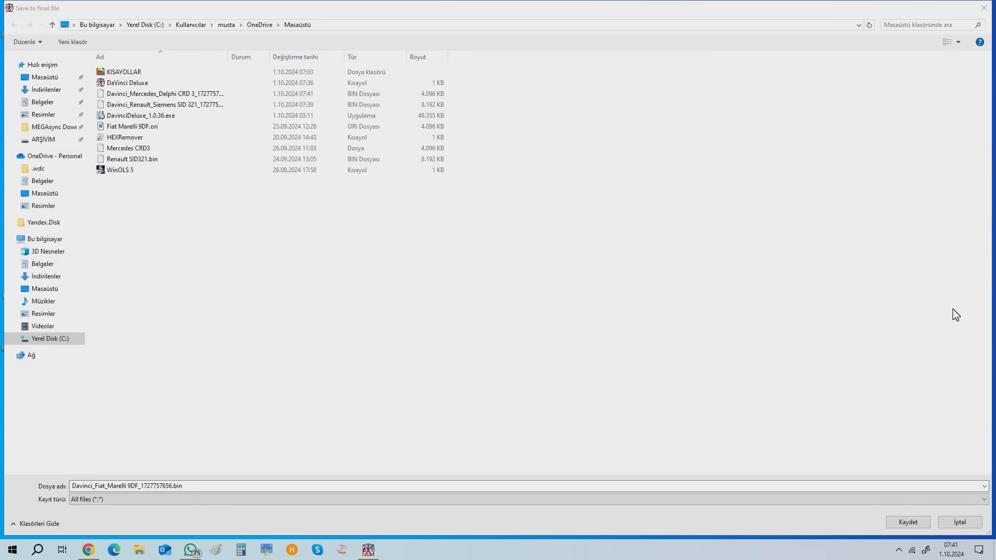
pyautogui.click(985, 7)
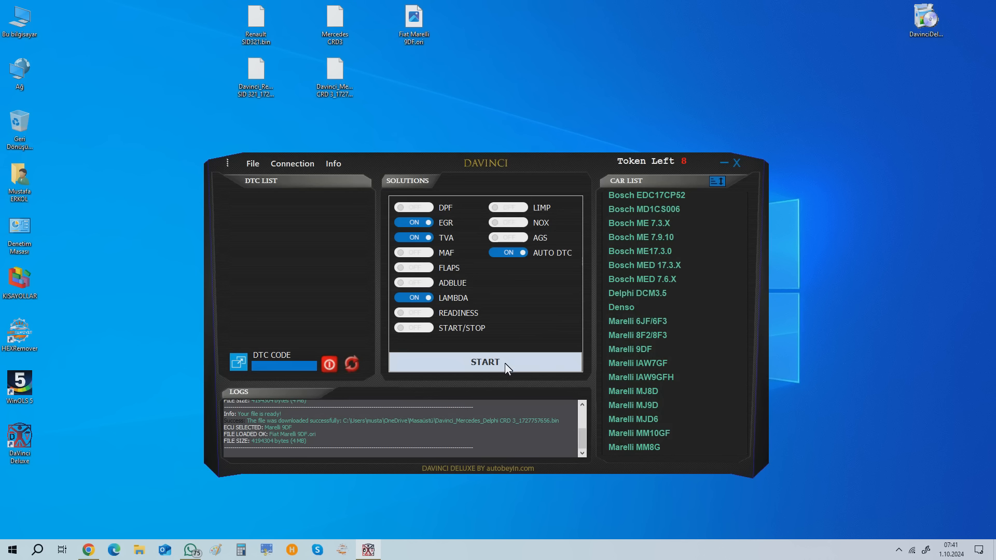
# Process the Fiat file with the enabled solutions and save it to the desktop as Davinci_Fiat_Marelli 9DF_1727757755.bin.
pyautogui.click(504, 363)
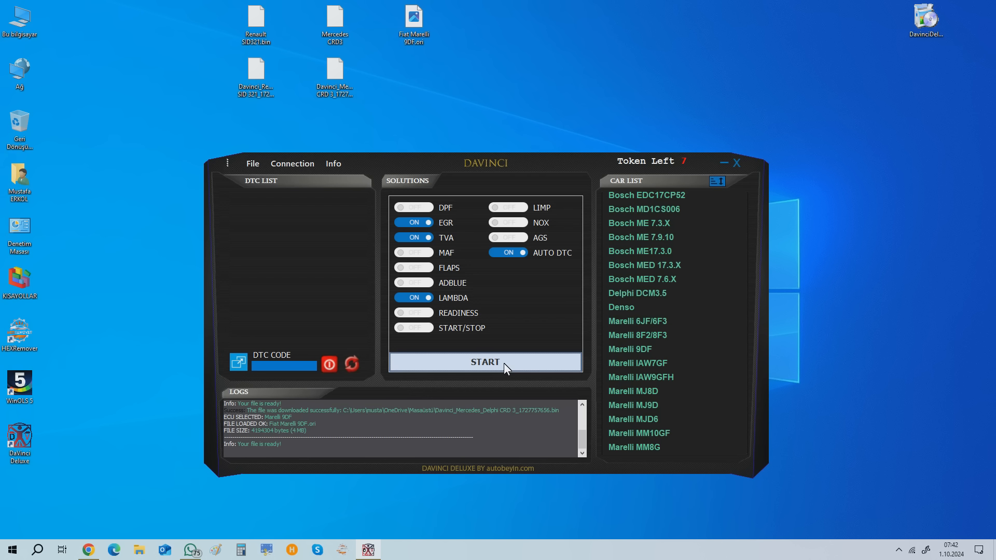
pyautogui.click(253, 164)
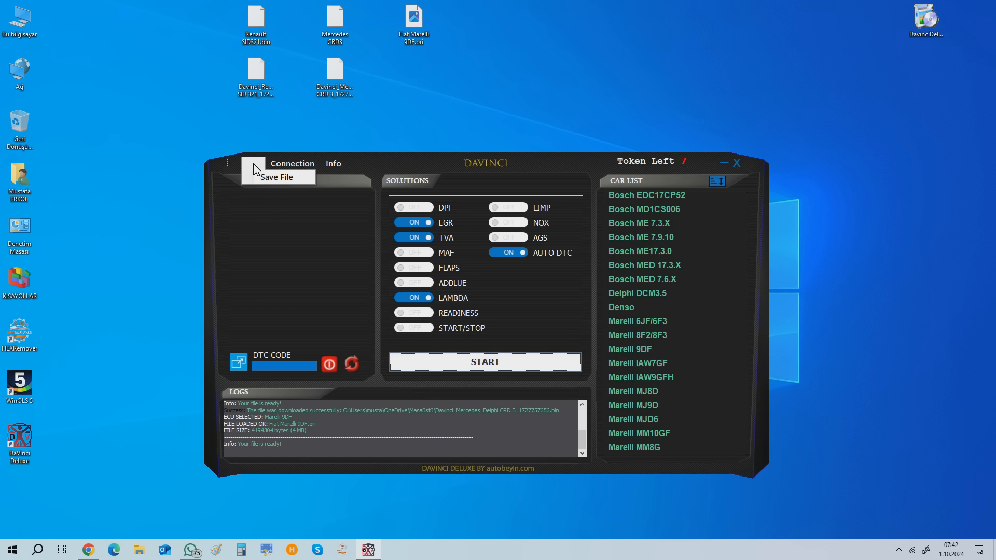
pyautogui.click(266, 176)
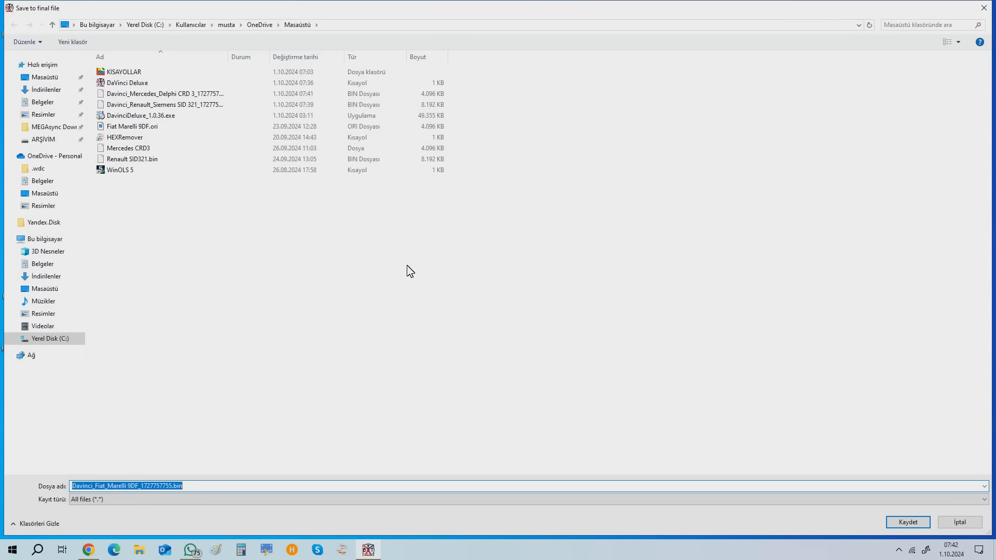
pyautogui.click(905, 520)
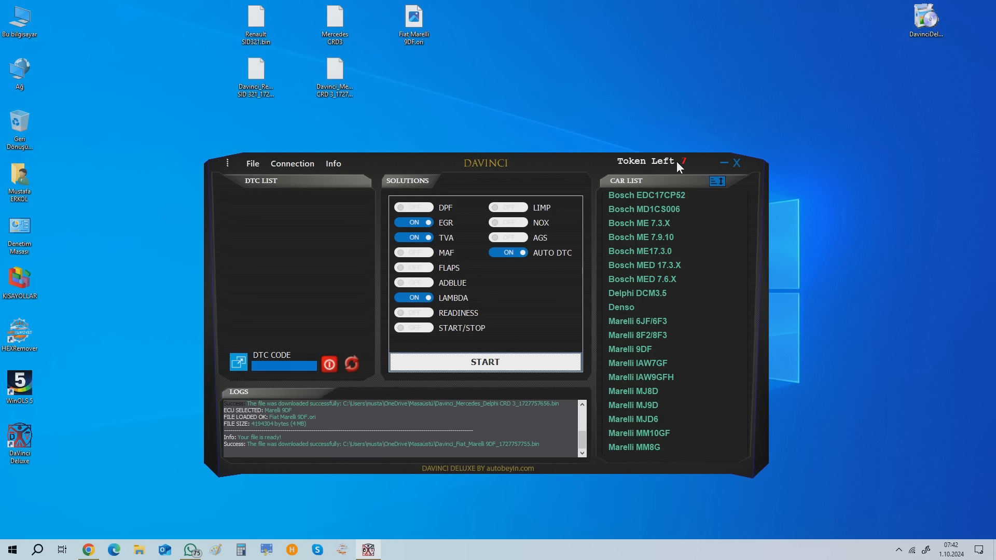
# Check the license information for the remaining days, remaining tokens and daily token limit, and close it.
pyautogui.click(341, 167)
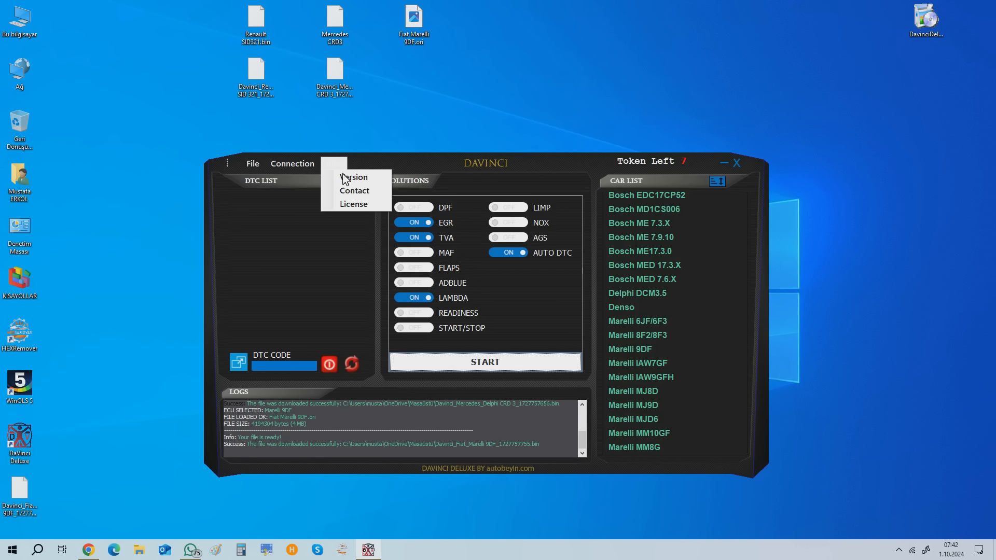
pyautogui.click(359, 203)
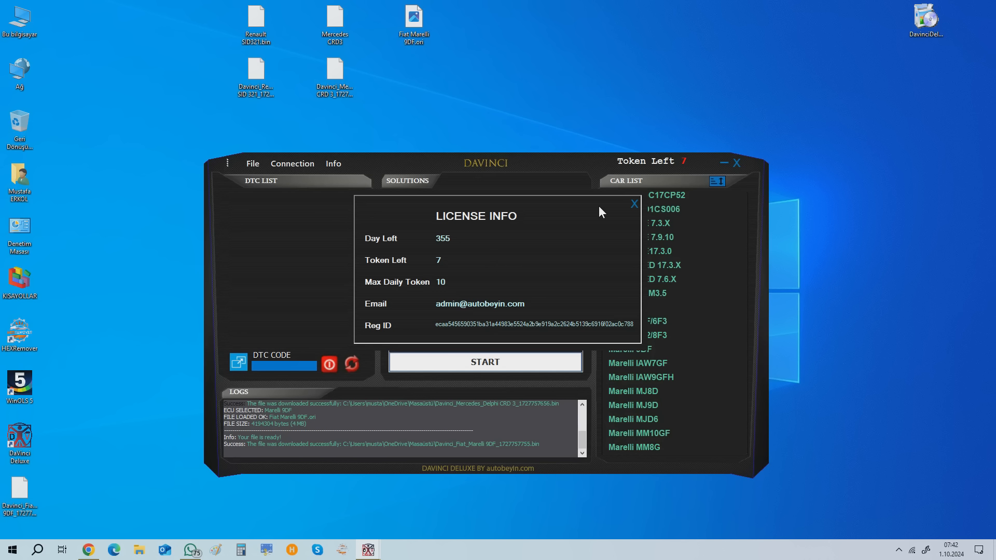
pyautogui.click(636, 201)
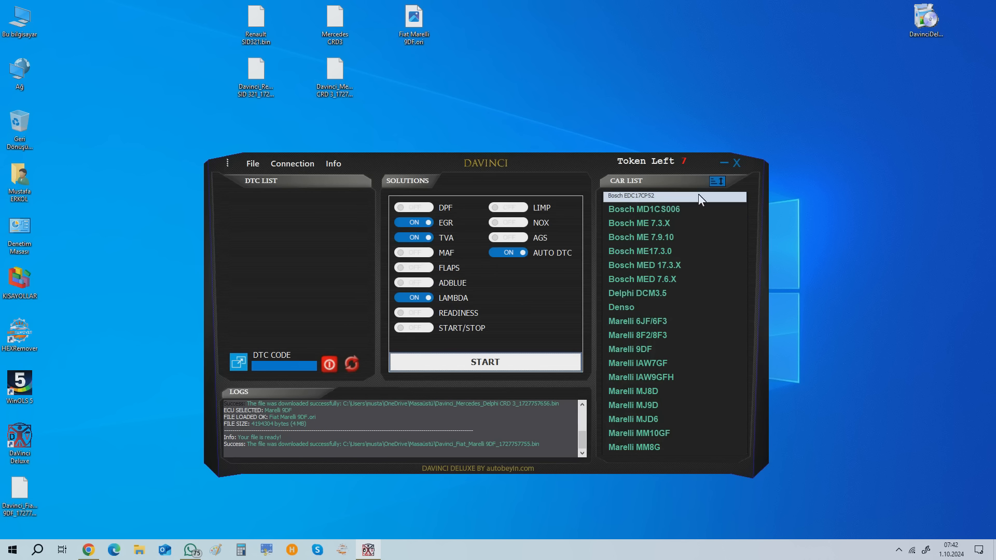
# Close DaVinci and place the saved Davinci Fiat file below the original Fiat Marelli 9DF file on the desktop.
pyautogui.click(737, 163)
pyautogui.moveTo(19, 490); pyautogui.dragTo(171, 407)
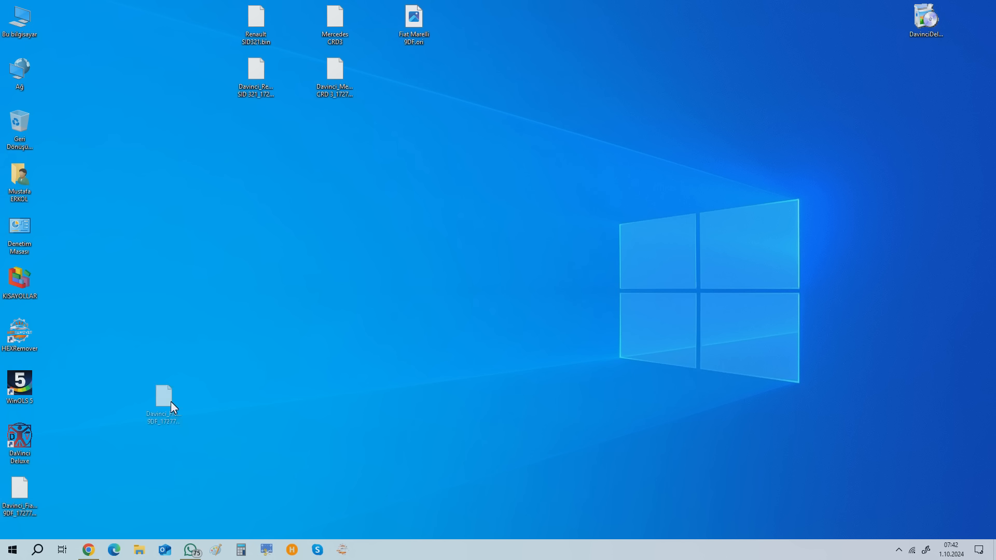
pyautogui.moveTo(408, 93); pyautogui.dragTo(409, 94)
pyautogui.click(464, 102)
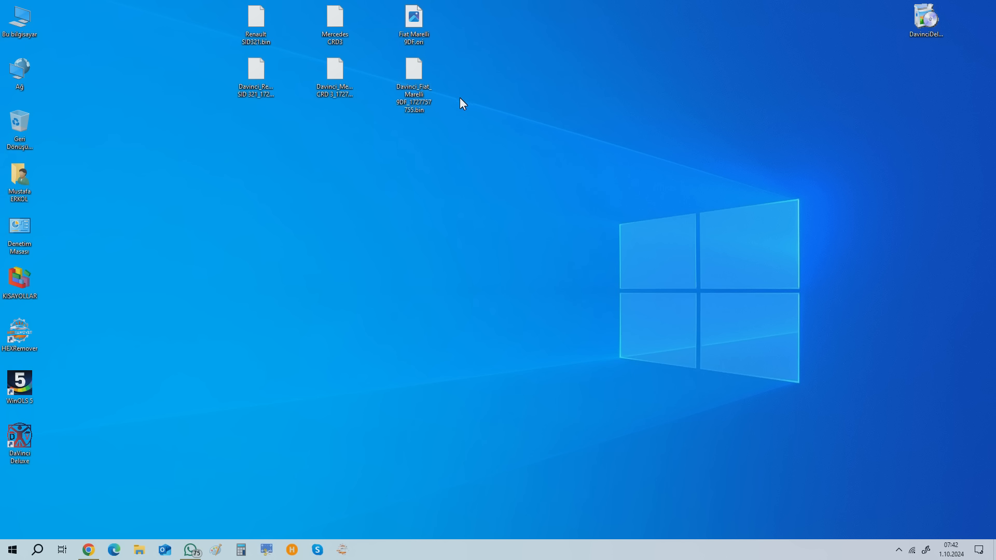
# Relaunch DaVinci Deluxe from the desktop and move its window clear of the file icons.
pyautogui.doubleClick(21, 438)
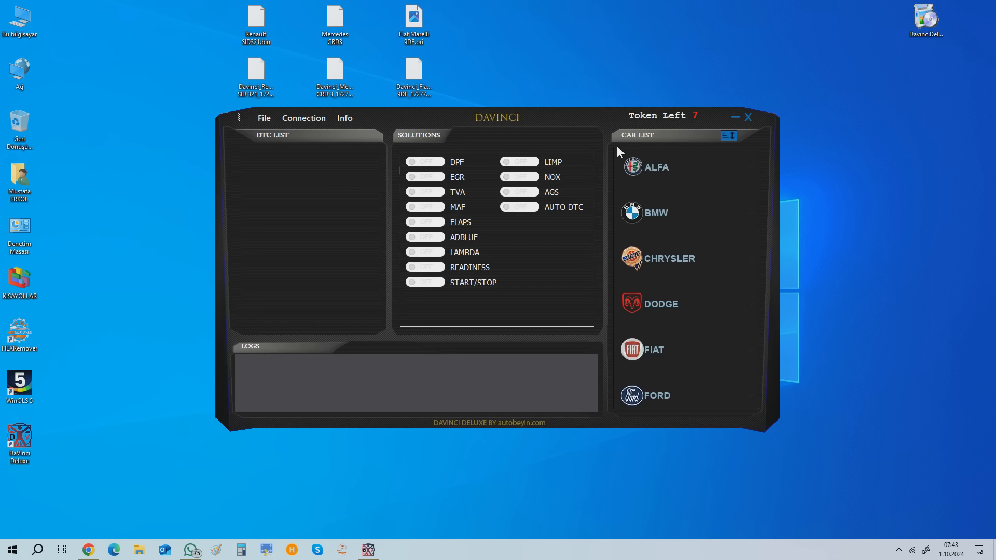
pyautogui.moveTo(607, 116); pyautogui.dragTo(635, 131)
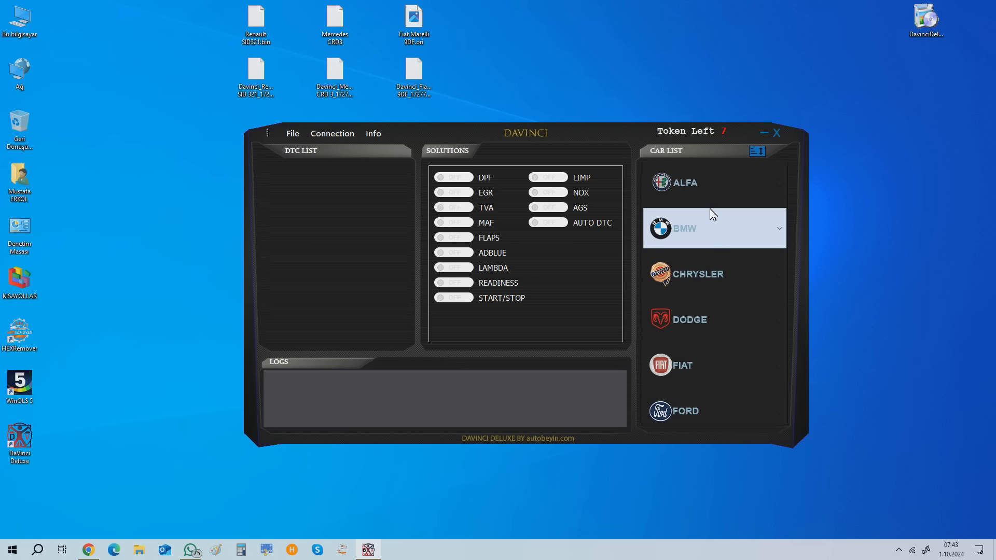
# Switch from DaVinci to WinOLS 5, dismissing its tip of the day and declining the feature update offer.
pyautogui.click(776, 133)
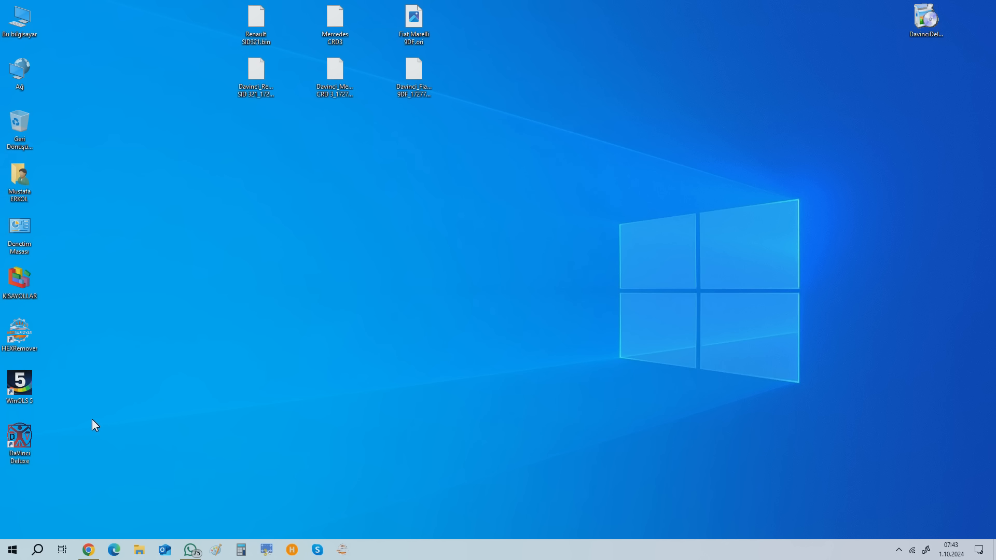
pyautogui.doubleClick(20, 386)
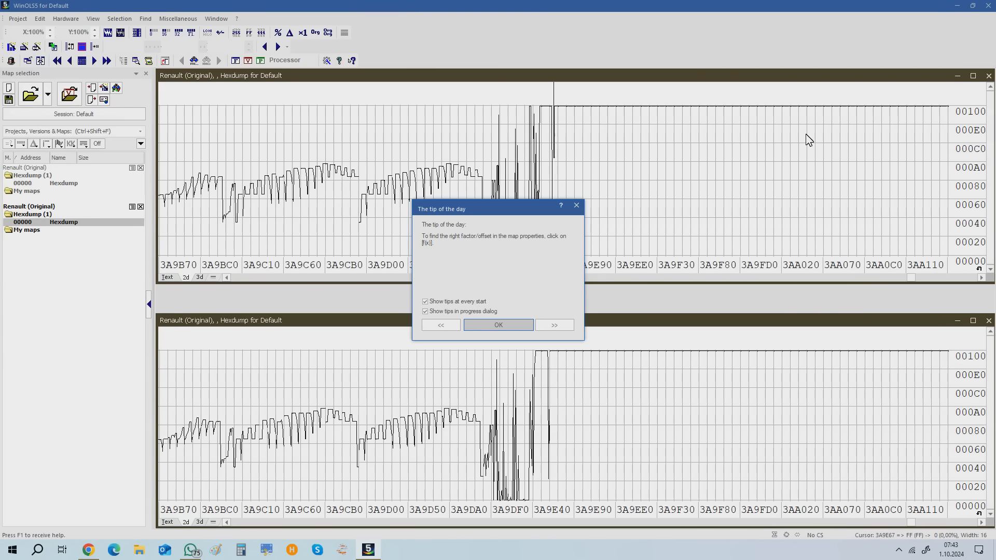
pyautogui.click(576, 205)
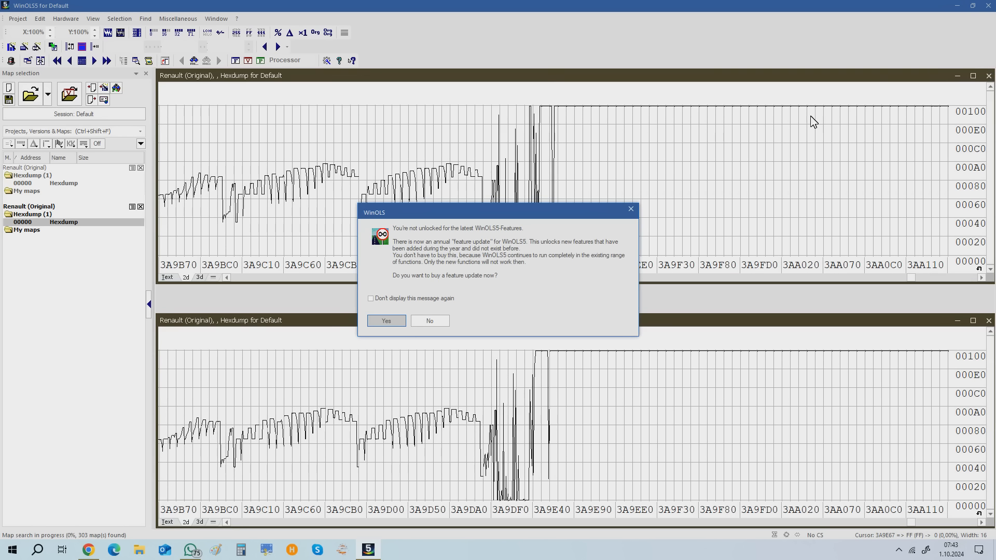
pyautogui.click(631, 209)
# Close the two Renault hexdump projects from the previous session and shrink the WinOLS window to expose the desktop files.
pyautogui.click(988, 321)
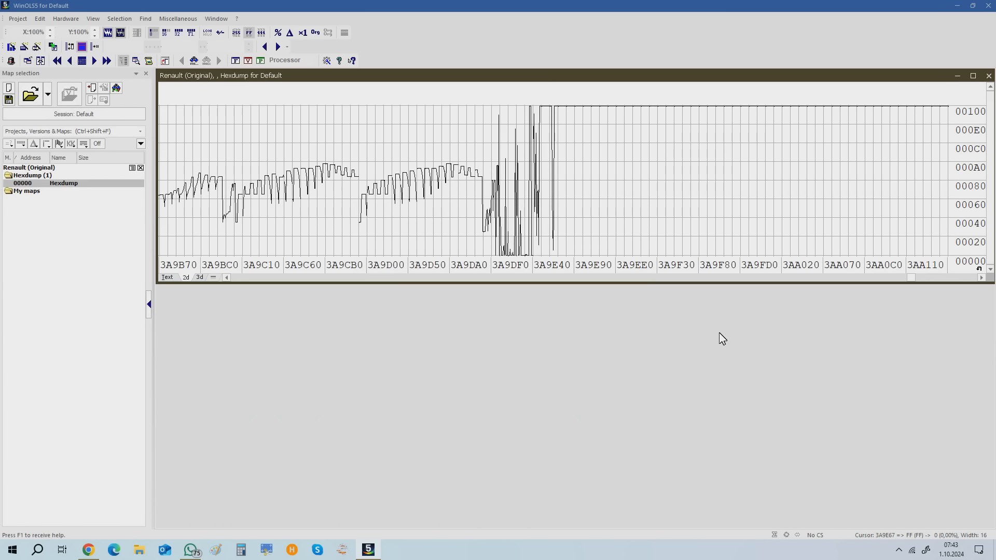
pyautogui.click(988, 76)
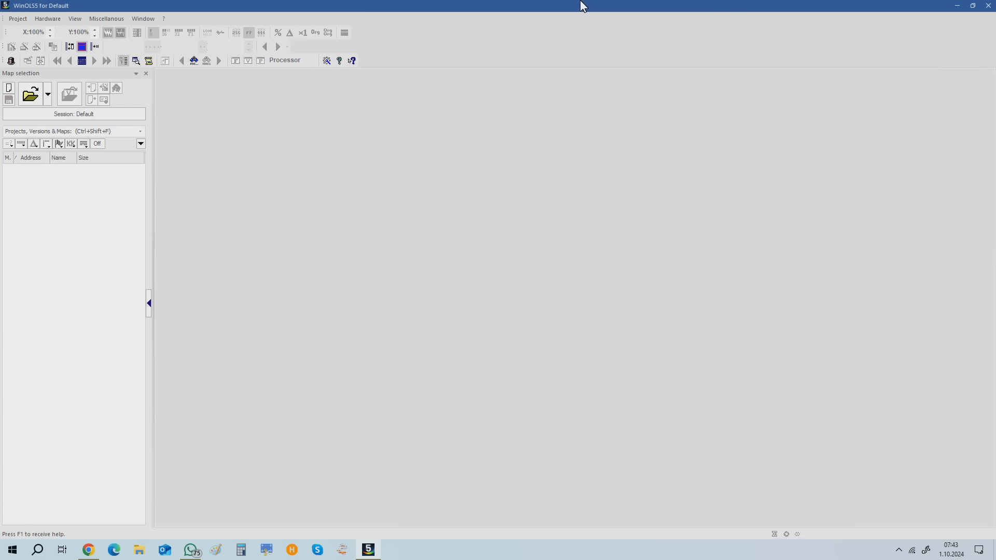
pyautogui.doubleClick(582, 6)
# Import Renault SID321.bin from the desktop as a new project, skipping the online checksum search and keeping the default properties.
pyautogui.moveTo(256, 23); pyautogui.dragTo(489, 138)
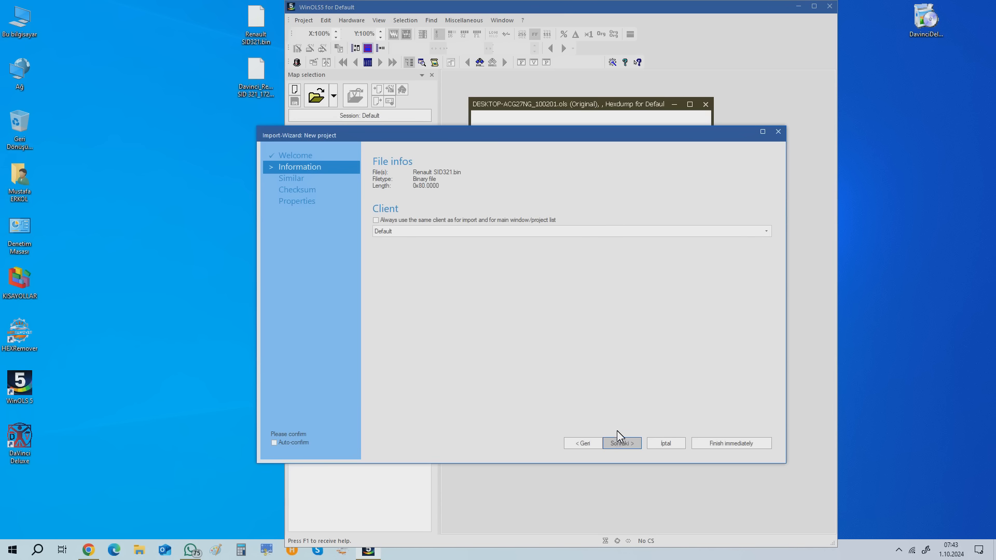
pyautogui.click(619, 440)
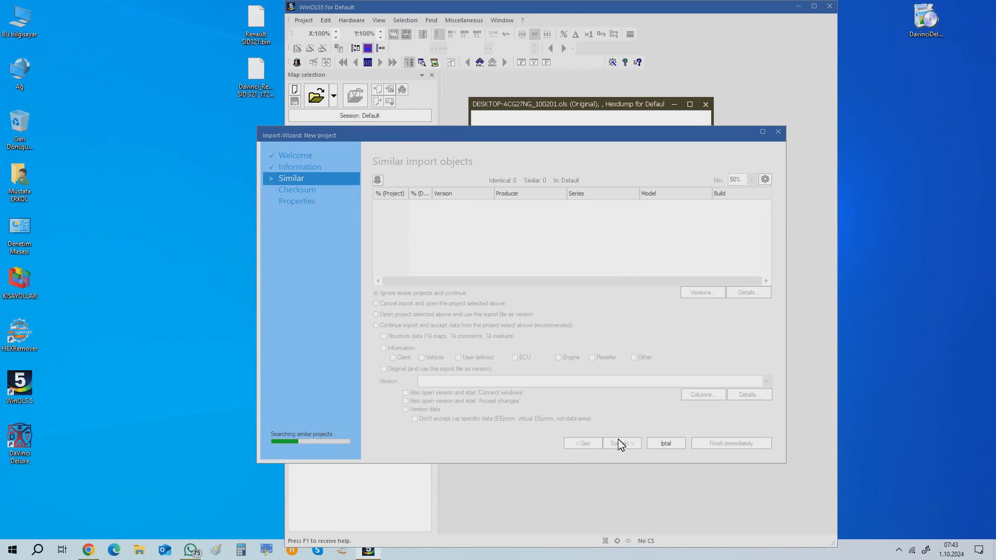
pyautogui.click(619, 441)
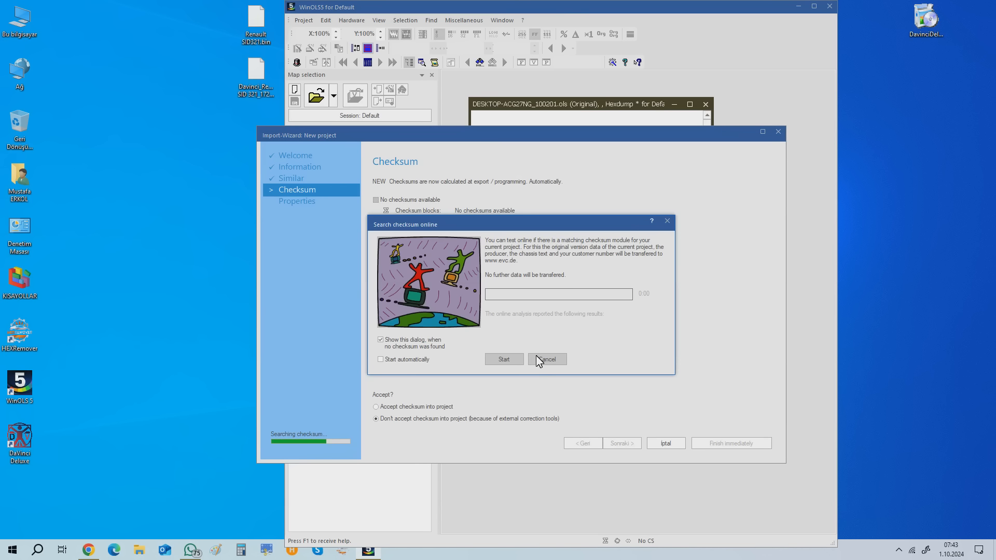
pyautogui.click(539, 359)
pyautogui.click(620, 444)
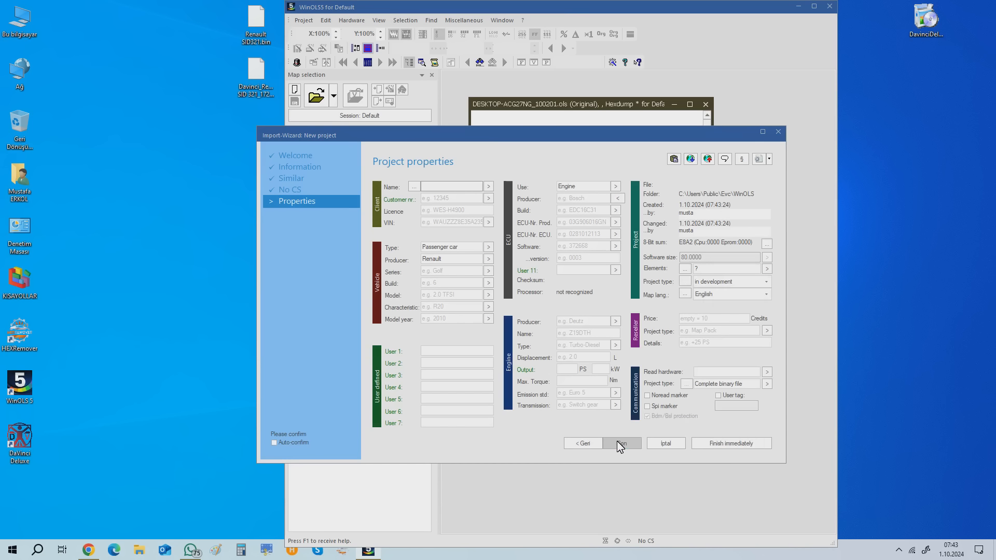
pyautogui.click(619, 445)
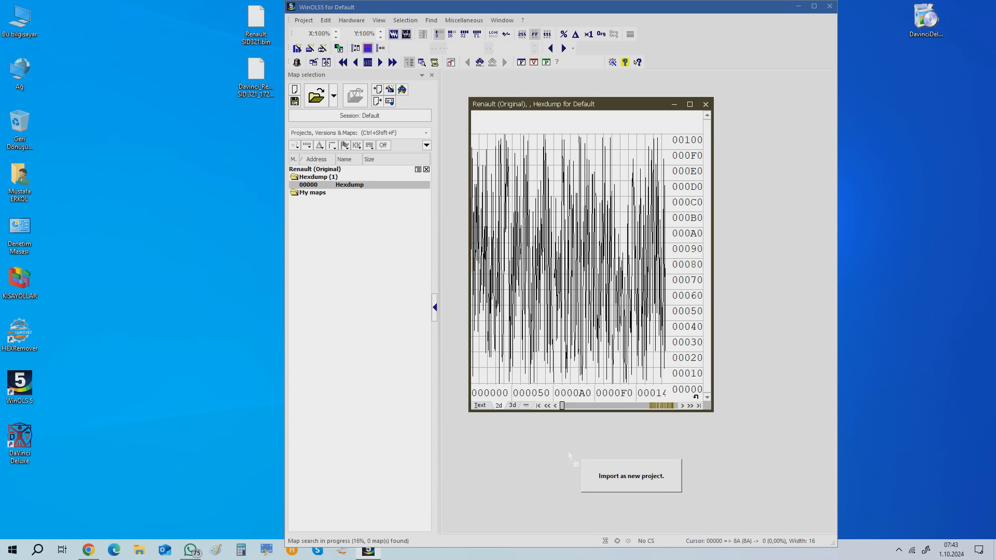
# Import Davinci_Renault_Siemens SID 321_1727757546.bin as a new project, ignoring similar projects and skipping the online checksum search.
pyautogui.moveTo(568, 451); pyautogui.dragTo(567, 452)
pyautogui.click(619, 443)
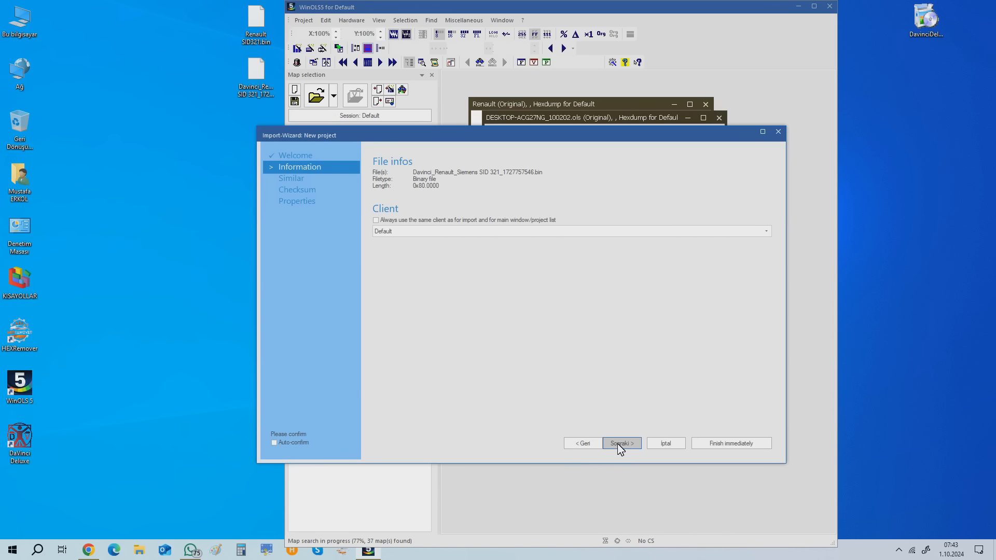
pyautogui.click(618, 443)
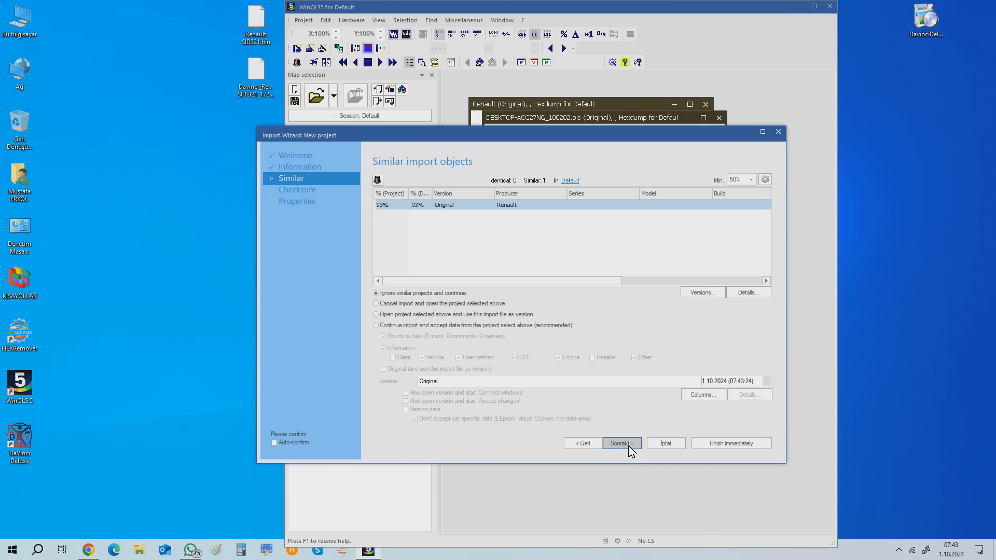
pyautogui.click(622, 445)
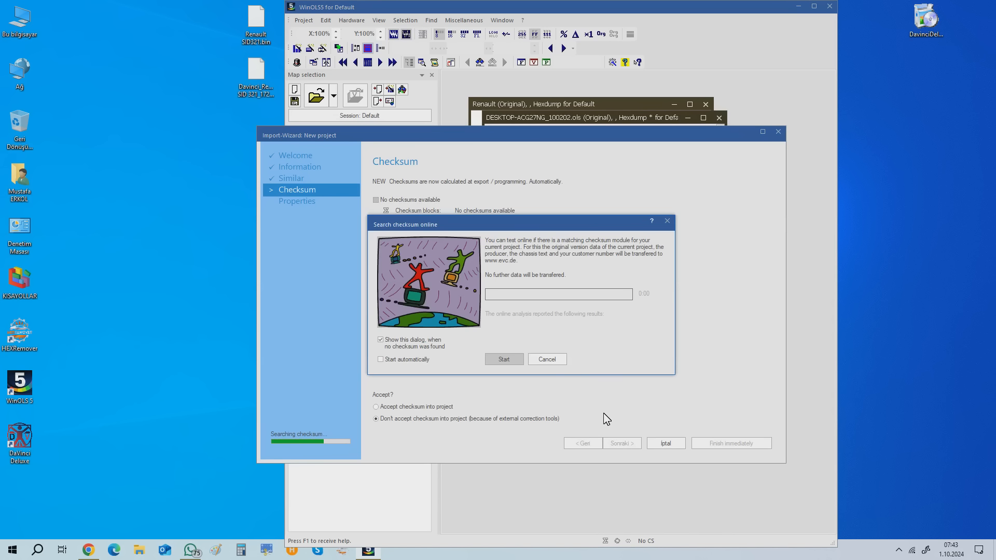
pyautogui.click(546, 359)
pyautogui.click(619, 443)
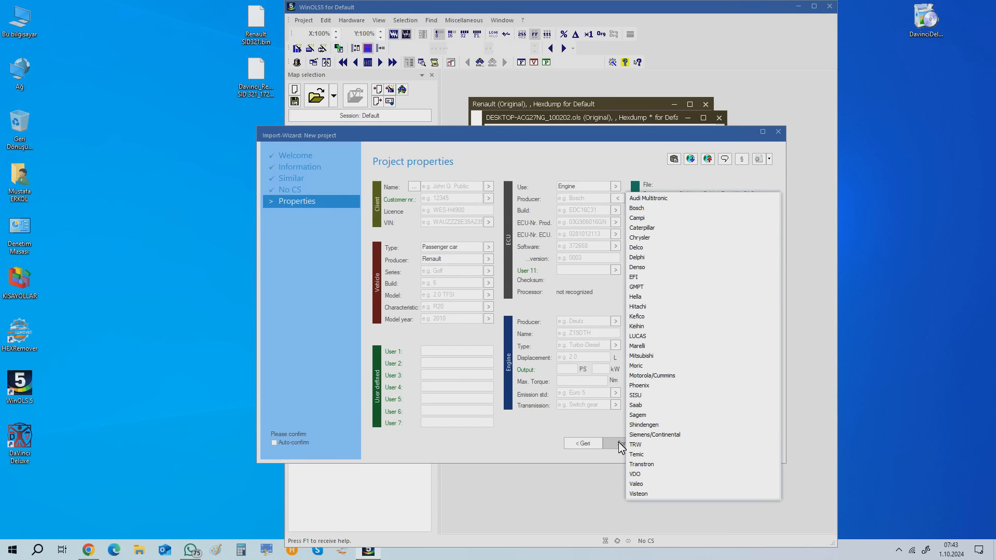
pyautogui.click(619, 443)
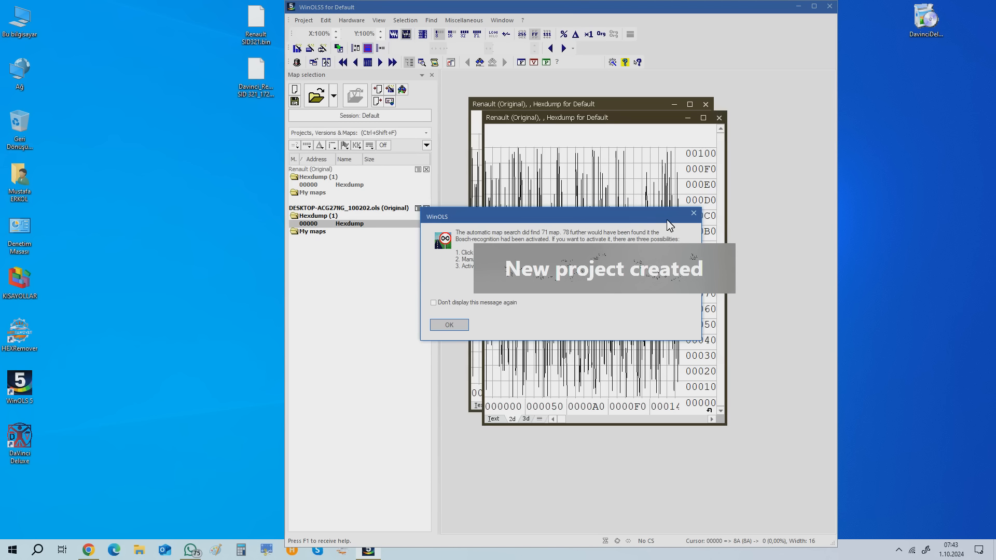
pyautogui.click(448, 325)
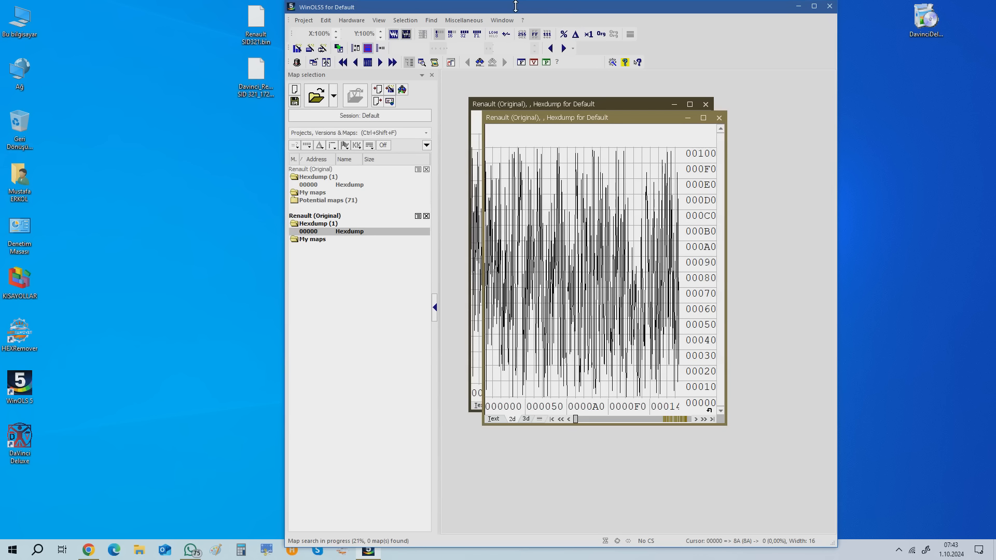
# Maximize WinOLS and connect the original and processed Renault hexdump windows for comparison.
pyautogui.doubleClick(516, 8)
pyautogui.click(40, 63)
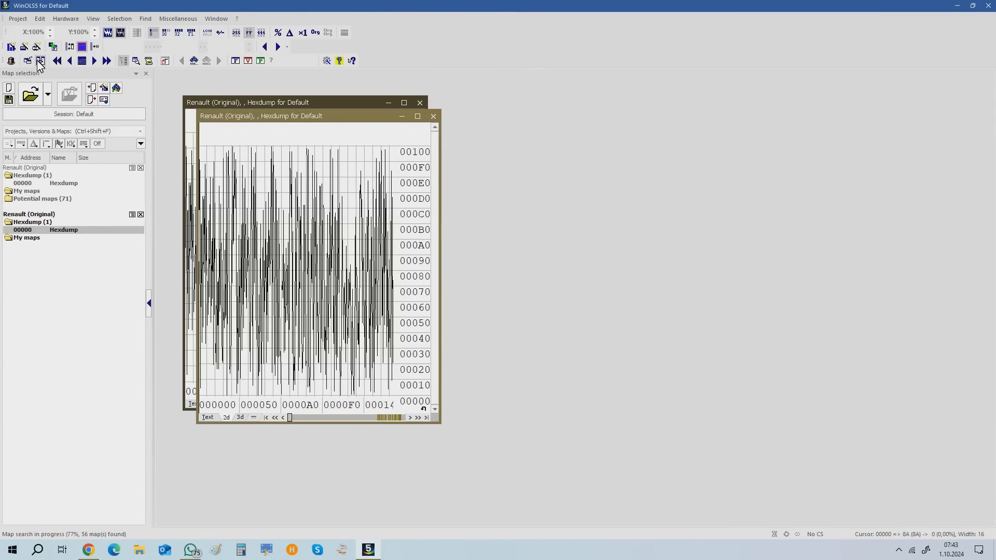
pyautogui.click(215, 432)
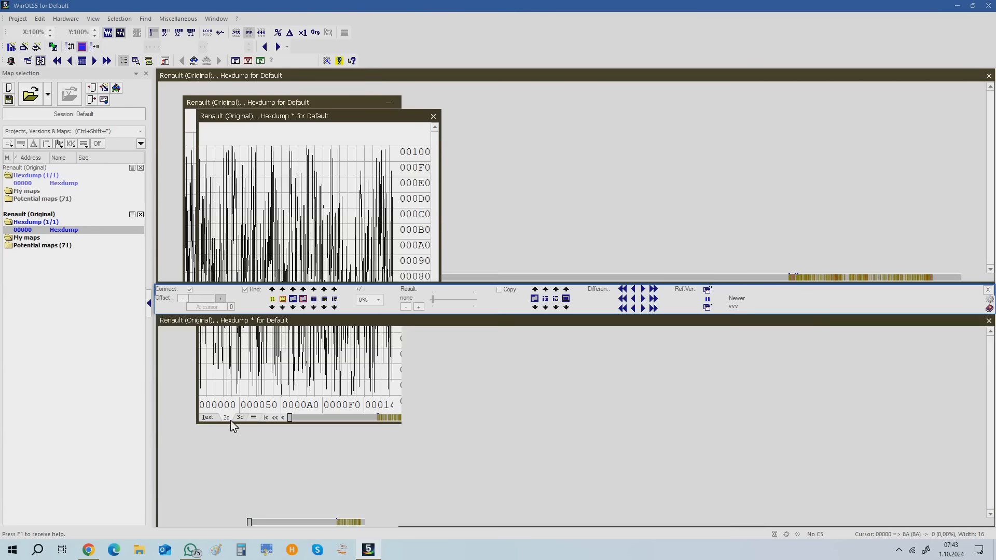
pyautogui.click(386, 321)
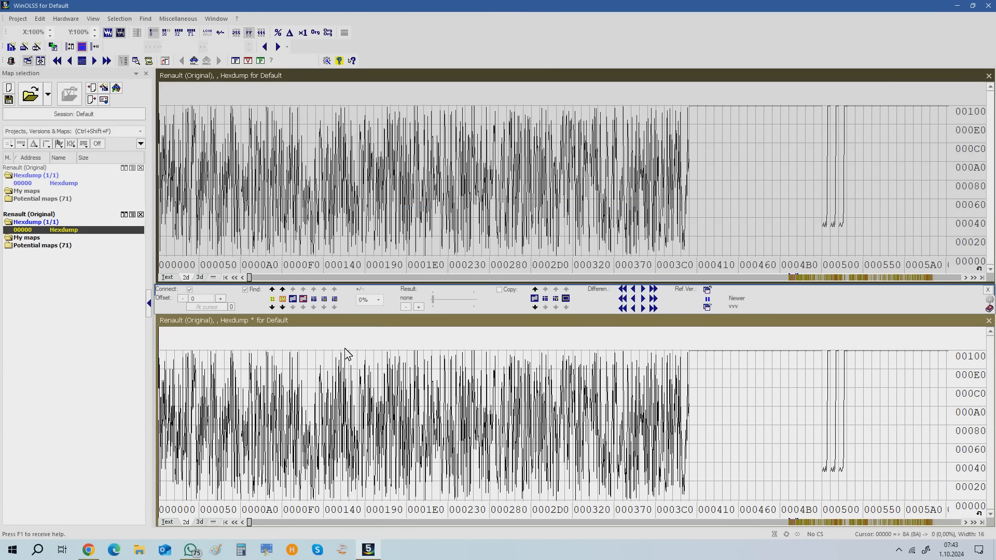
# Examine successive differences between the original and processed Renault files in the 2D graph view.
pyautogui.click(94, 61)
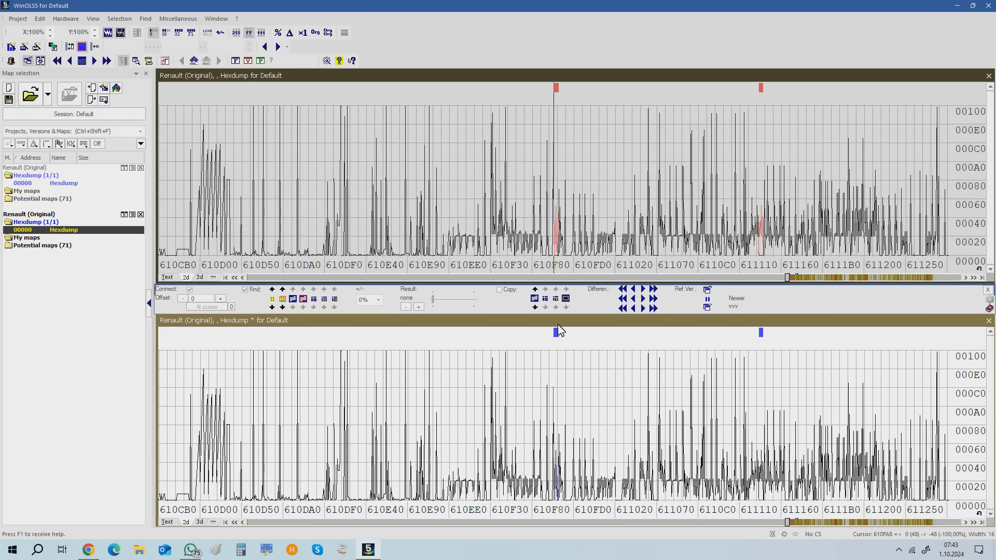
pyautogui.scroll(5, 557, 243)
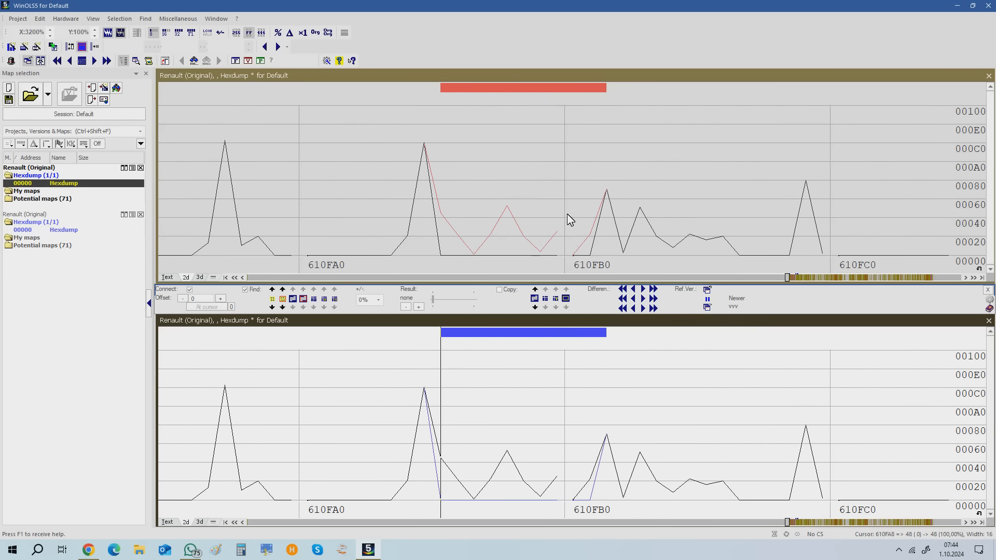
pyautogui.hscroll(2, 567, 214)
pyautogui.click(95, 61)
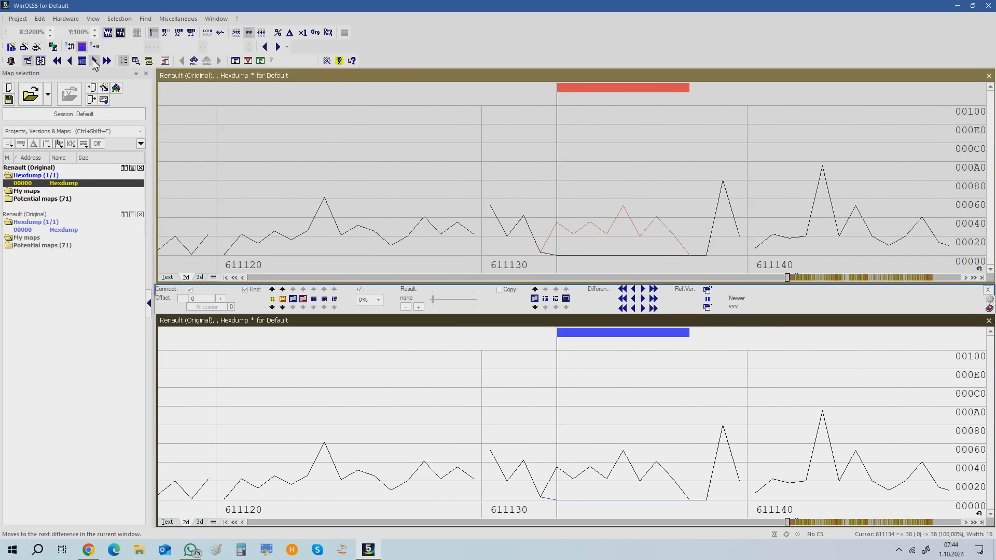
pyautogui.click(95, 61)
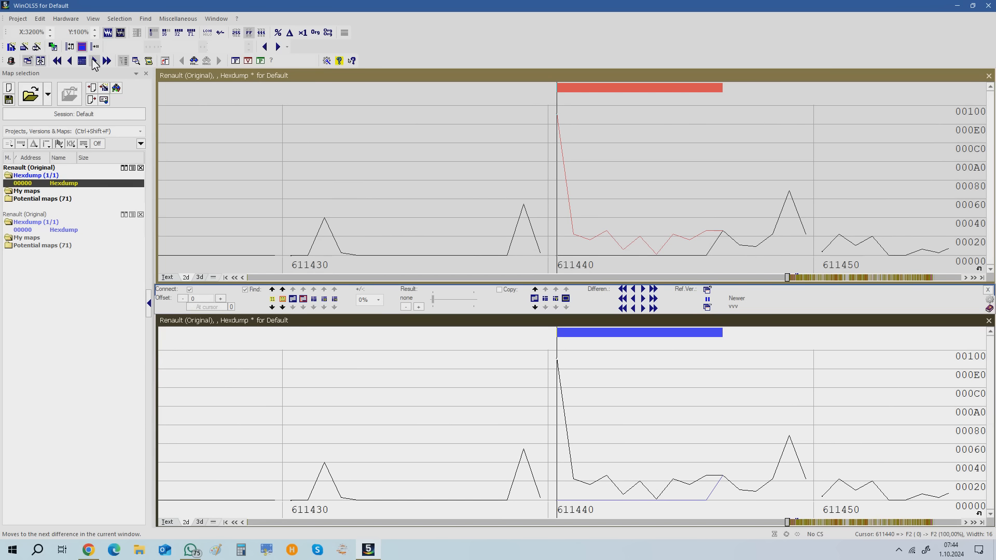
pyautogui.click(94, 61)
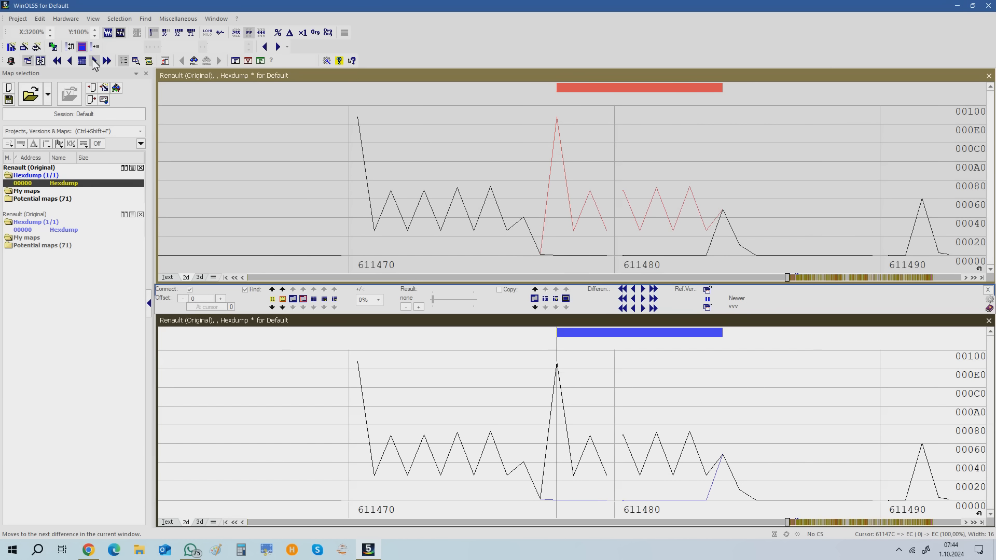
pyautogui.click(95, 62)
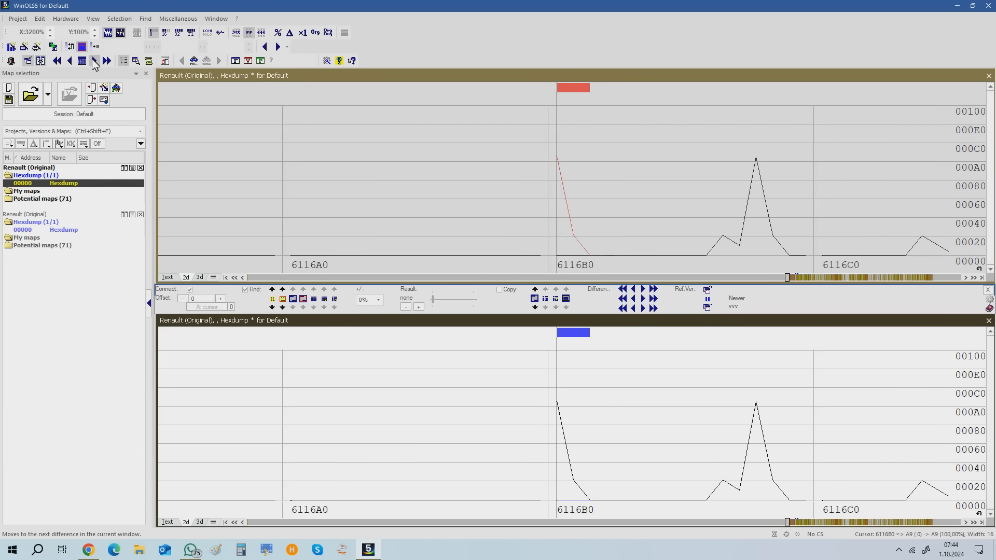
pyautogui.click(95, 61)
pyautogui.scroll(-3, 351, 137)
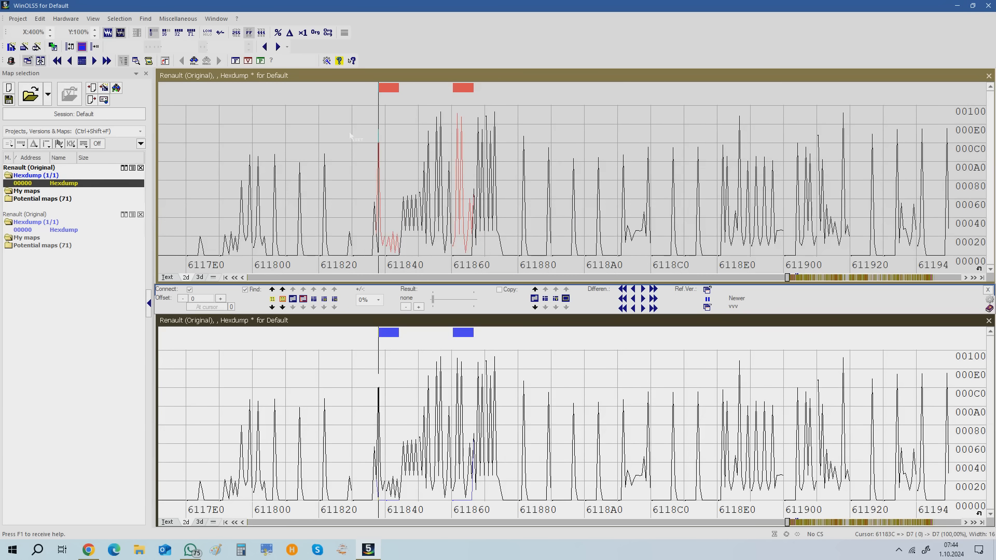
pyautogui.scroll(-1, 351, 136)
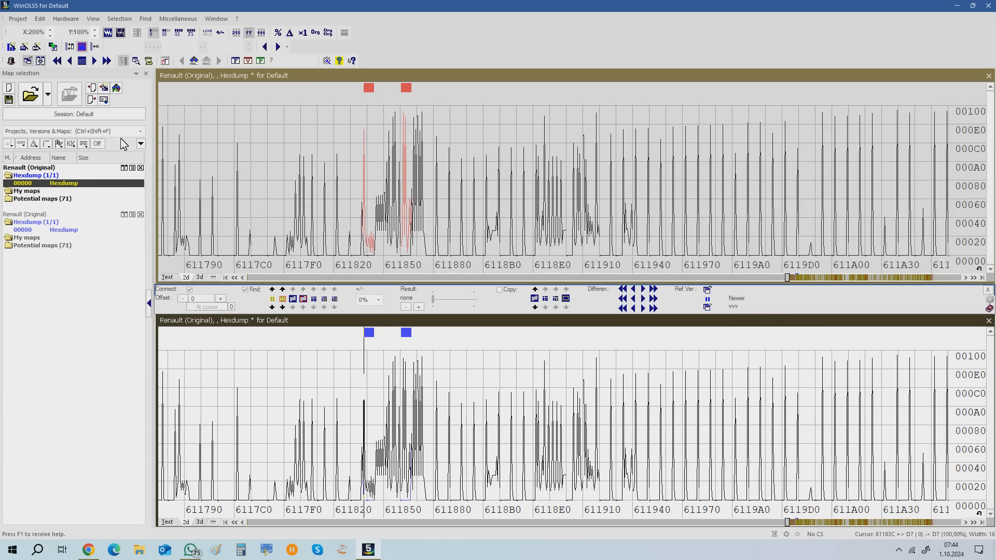
# Show the connected Renault files as hex text and inspect the bytes through to the end of the file.
pyautogui.click(173, 278)
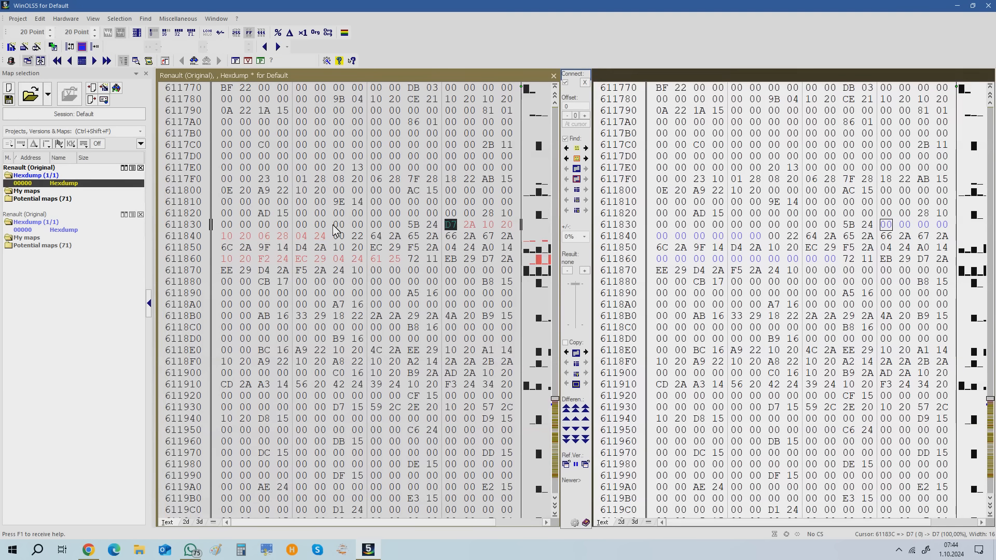
pyautogui.scroll(-5, 394, 282)
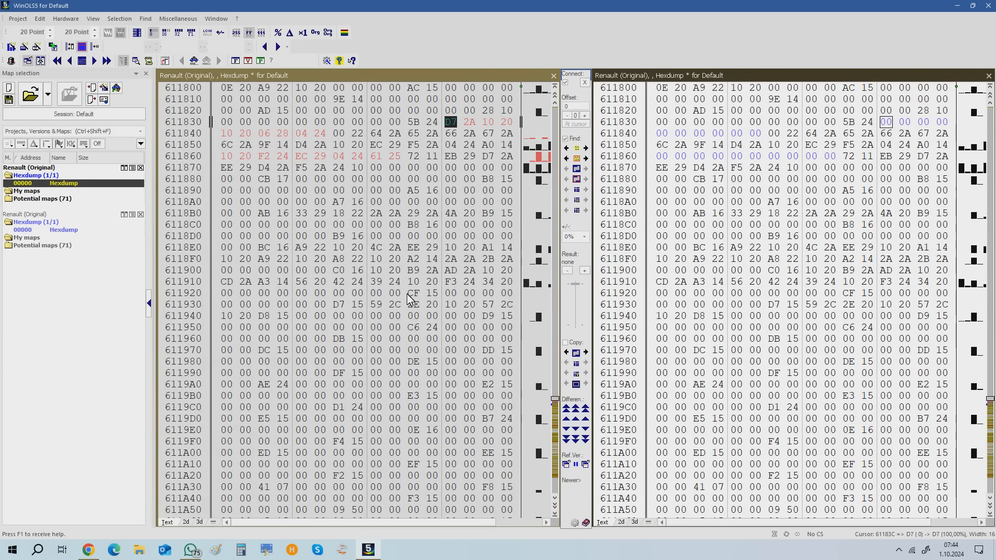
pyautogui.click(555, 397)
pyautogui.moveTo(555, 399)
pyautogui.mouseDown()
pyautogui.moveTo(545, 278)
pyautogui.moveTo(557, 113)
pyautogui.moveTo(568, 358)
pyautogui.moveTo(586, 502)
pyautogui.mouseUp()
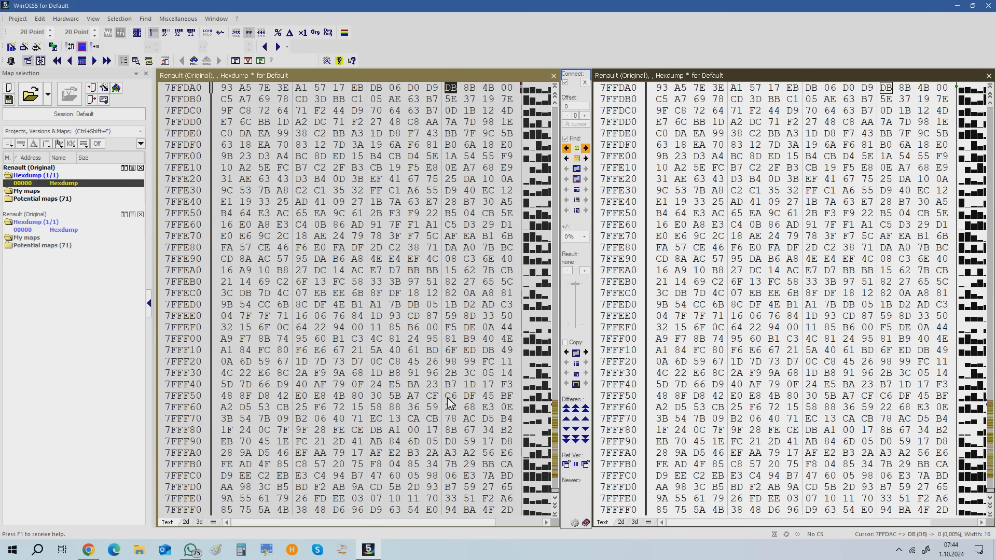
# Return to the first difference between the Renault files and examine the following changed byte blocks in the hex text.
pyautogui.click(58, 61)
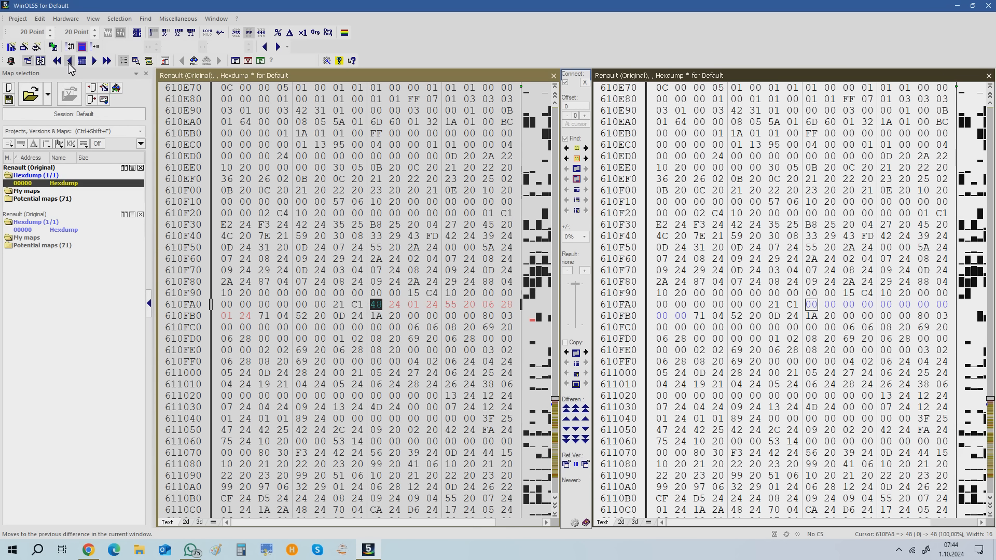
pyautogui.click(95, 61)
pyautogui.click(95, 61)
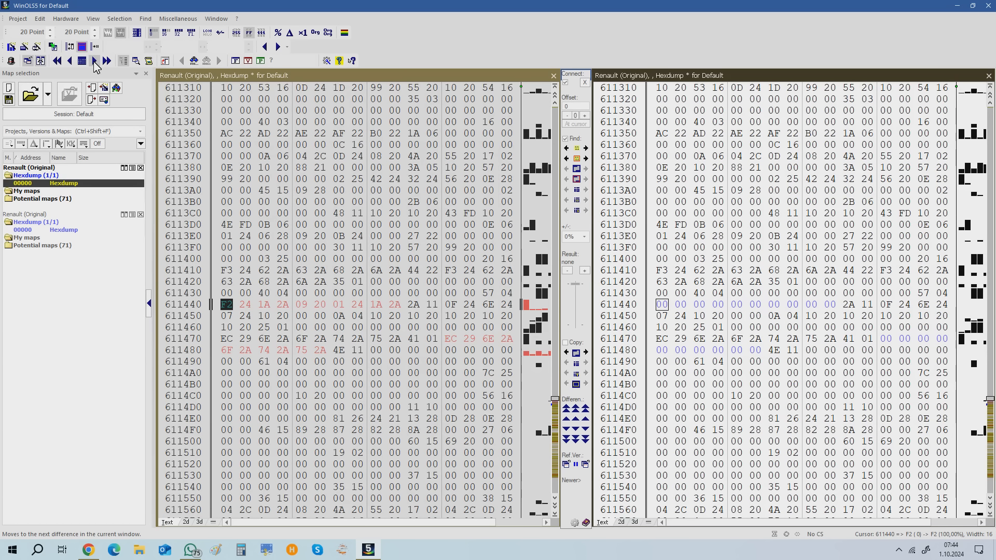
pyautogui.click(95, 62)
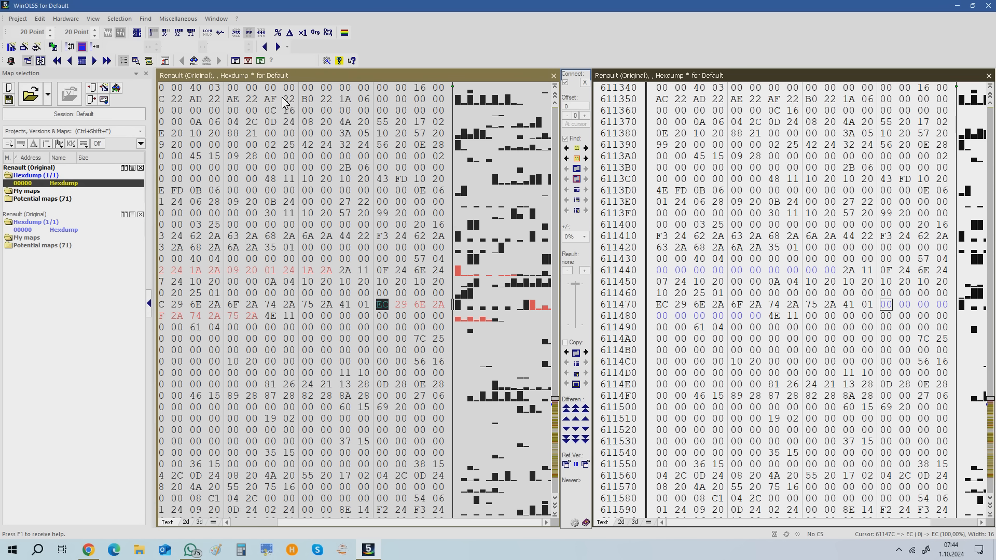
# Close both compared Renault projects.
pyautogui.click(554, 77)
pyautogui.click(525, 313)
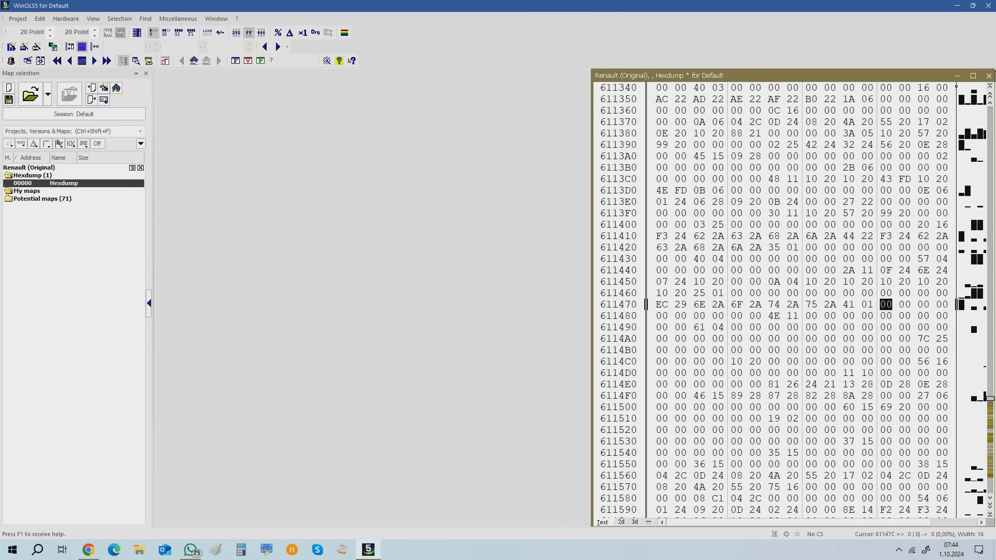
pyautogui.click(989, 75)
pyautogui.click(559, 319)
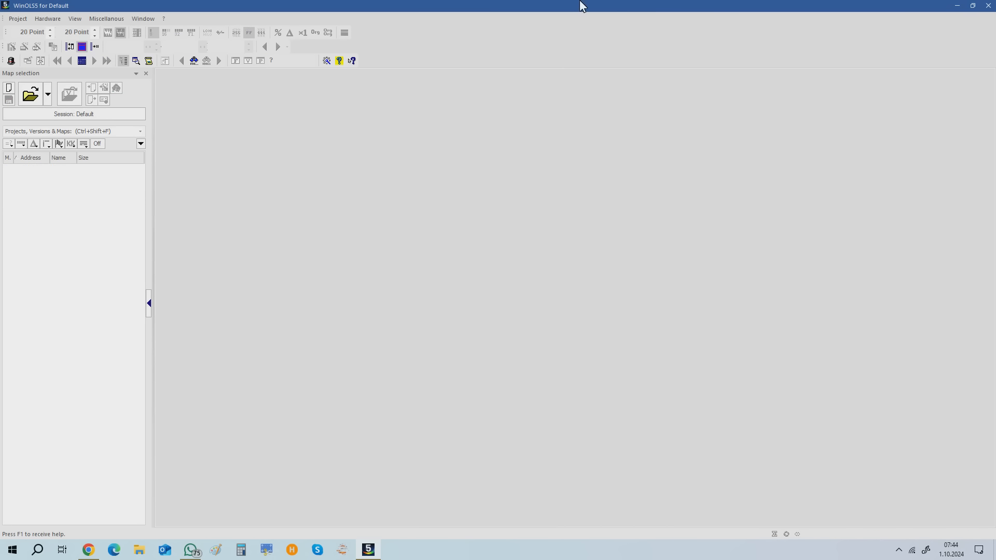
# Shrink the WinOLS window beside the desktop files and import Mercedes CRD3 as a new project, skipping the online checksum search.
pyautogui.doubleClick(580, 5)
pyautogui.moveTo(404, 15); pyautogui.dragTo(532, 15)
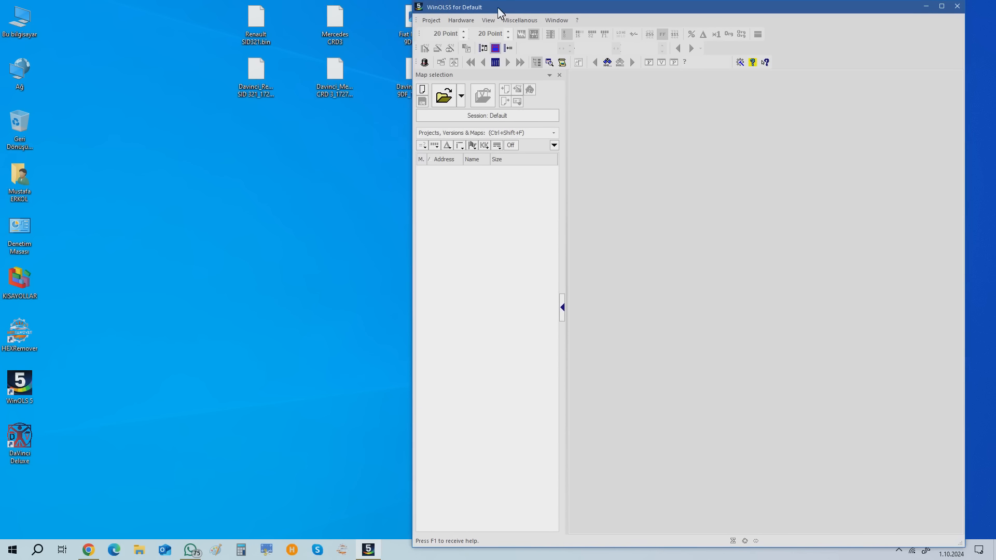
pyautogui.moveTo(335, 21); pyautogui.dragTo(641, 109)
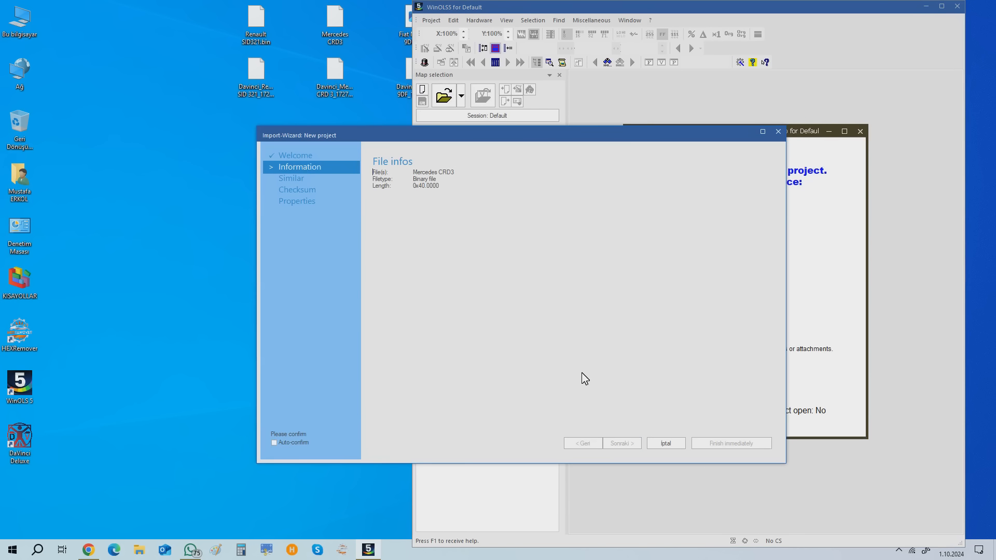
pyautogui.click(614, 445)
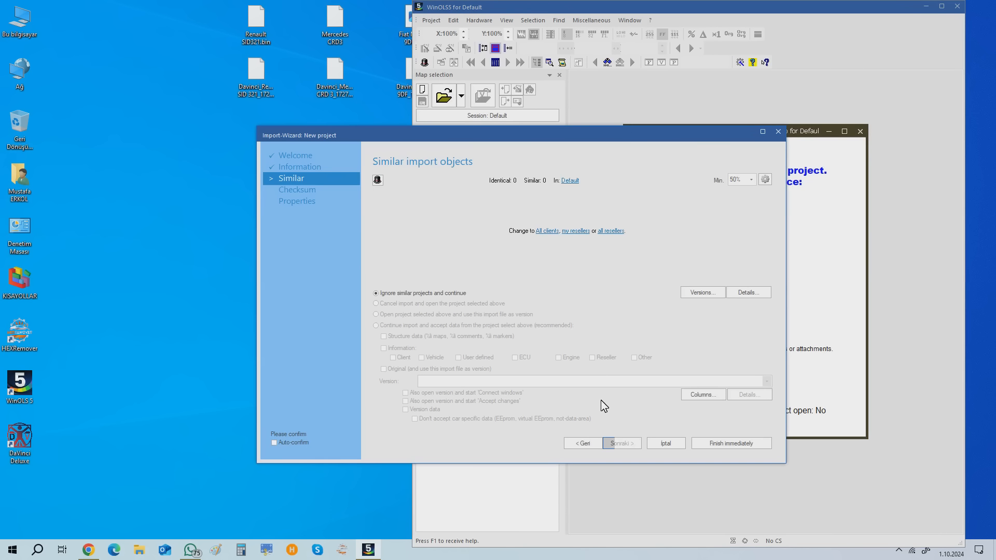
pyautogui.click(622, 444)
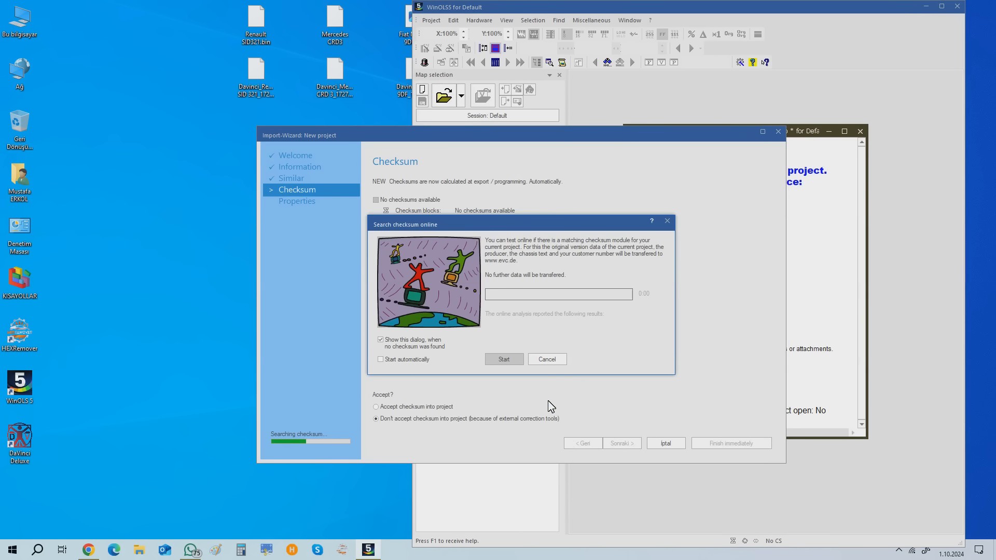
pyautogui.click(553, 364)
pyautogui.click(623, 444)
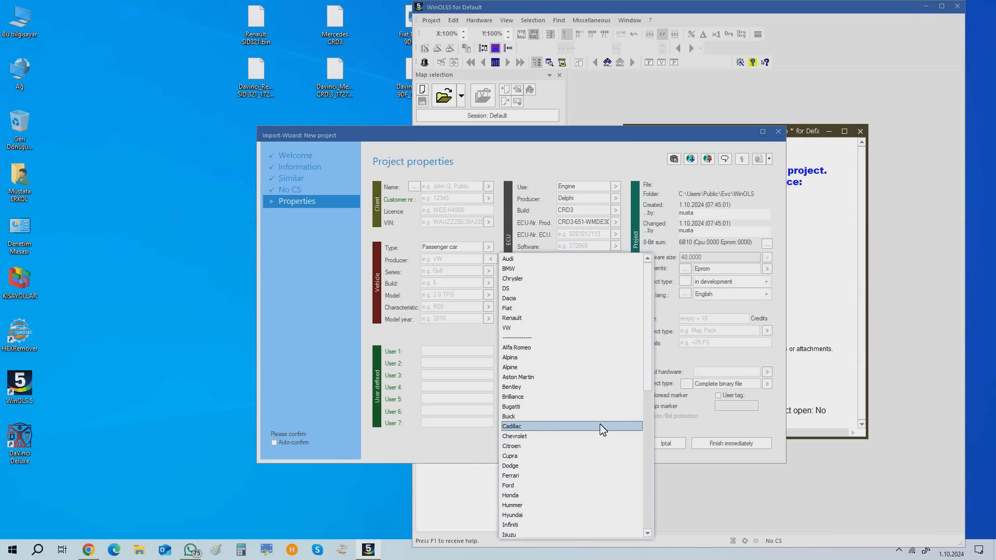
pyautogui.click(450, 444)
pyautogui.click(608, 442)
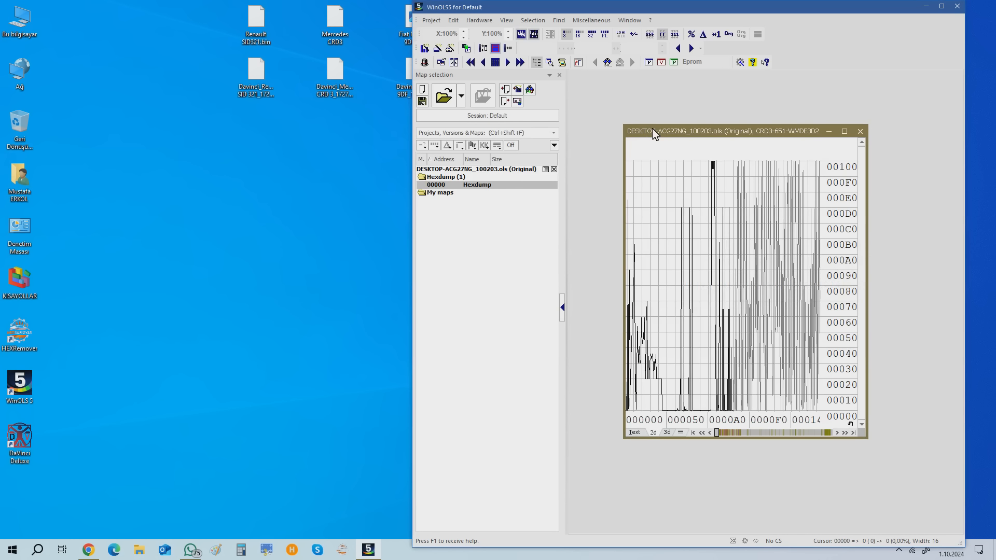
# Move the original's window aside and import Davinci_Mercedes_Delphi CRD 3_1727757656.bin as a second project, ignoring similar projects and skipping the online checksum search.
pyautogui.moveTo(652, 133); pyautogui.dragTo(627, 107)
pyautogui.moveTo(335, 75); pyautogui.dragTo(672, 431)
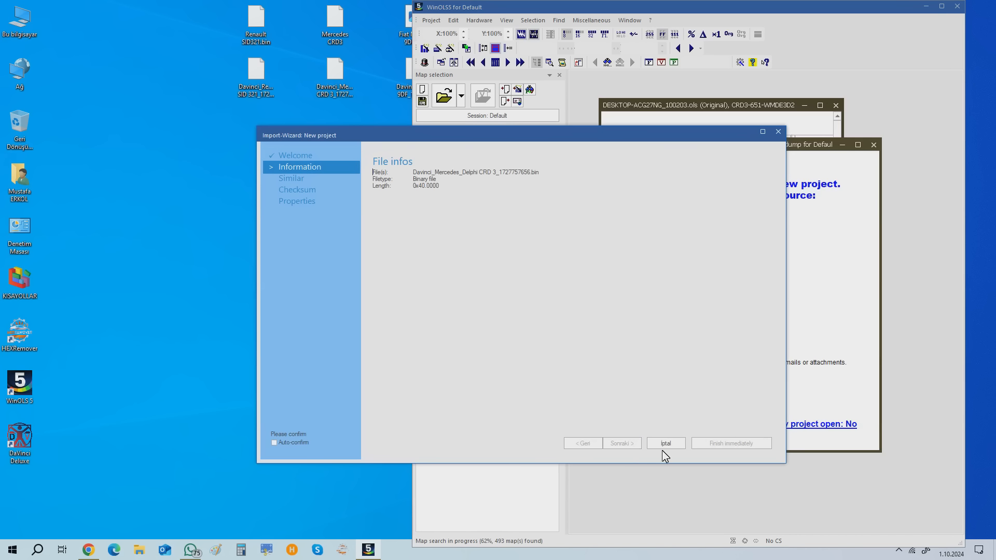
pyautogui.click(621, 443)
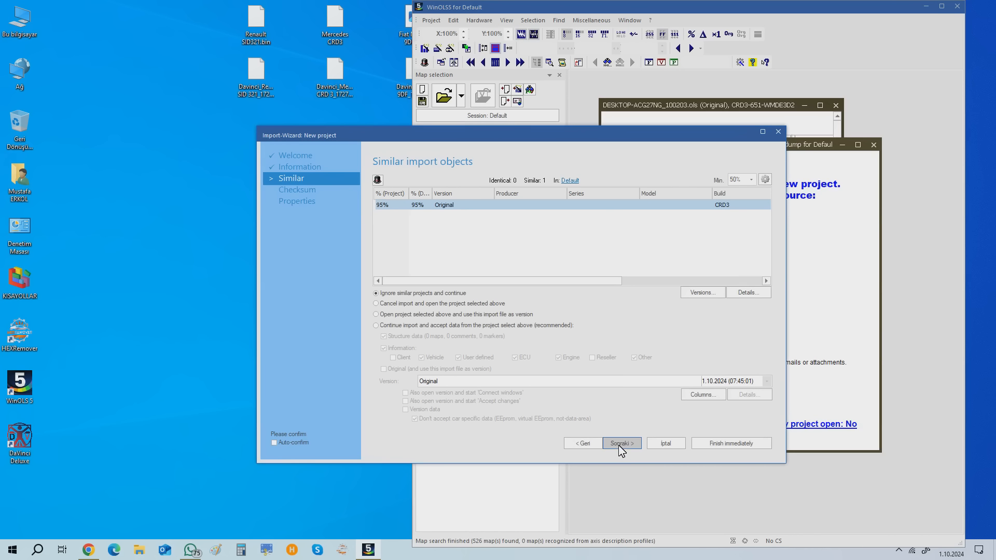
pyautogui.click(619, 444)
pyautogui.click(547, 359)
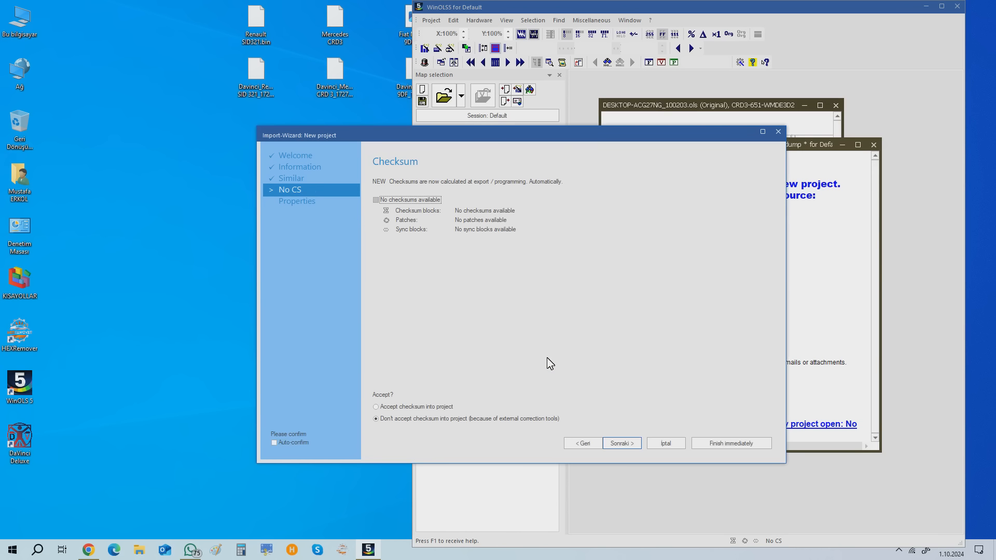
pyautogui.click(619, 443)
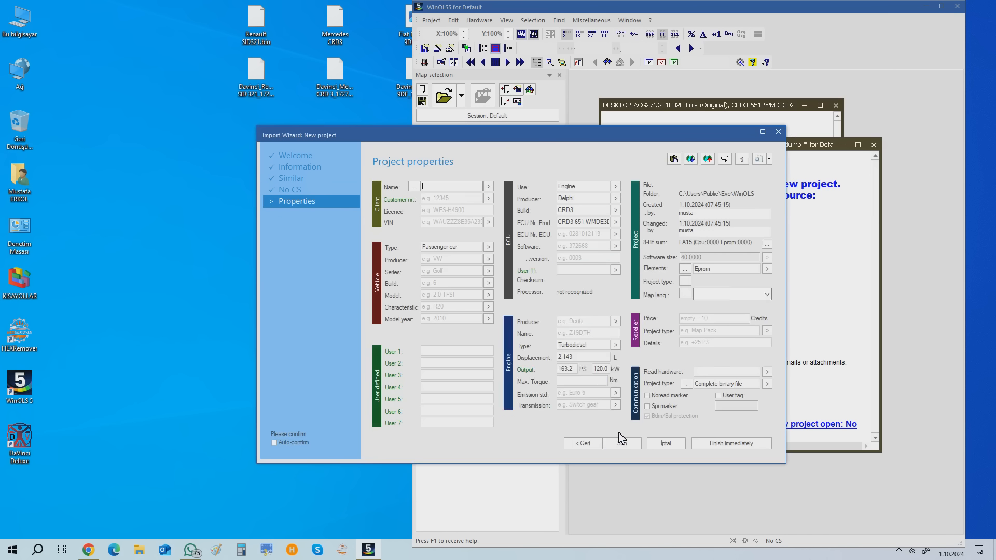
pyautogui.click(618, 444)
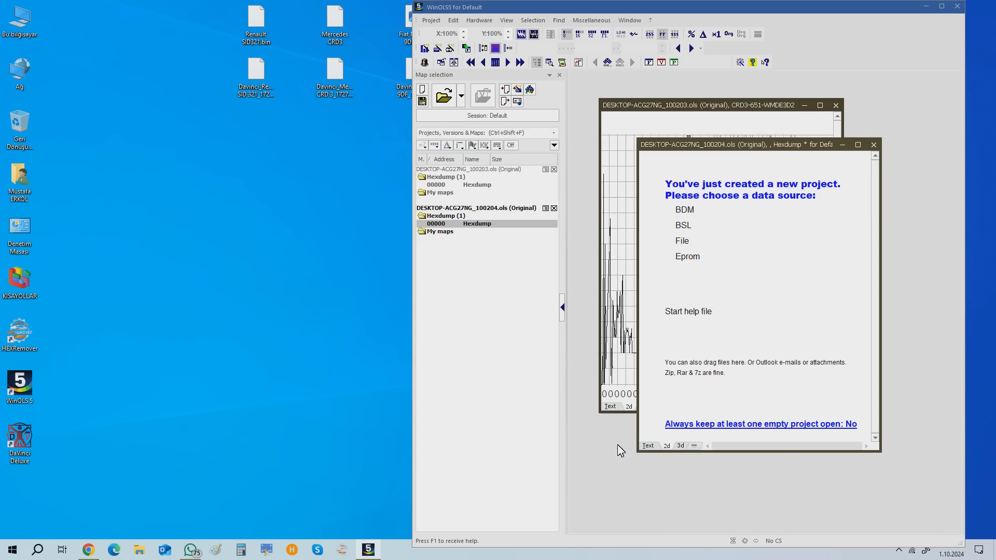
# Connect the original and processed Mercedes projects for comparison and maximize the program window.
pyautogui.click(453, 62)
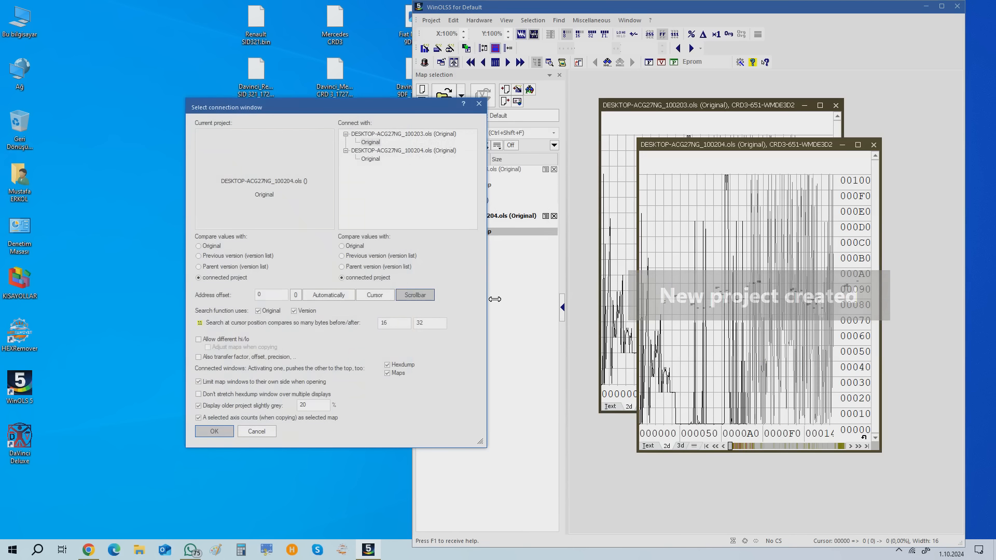
pyautogui.click(216, 439)
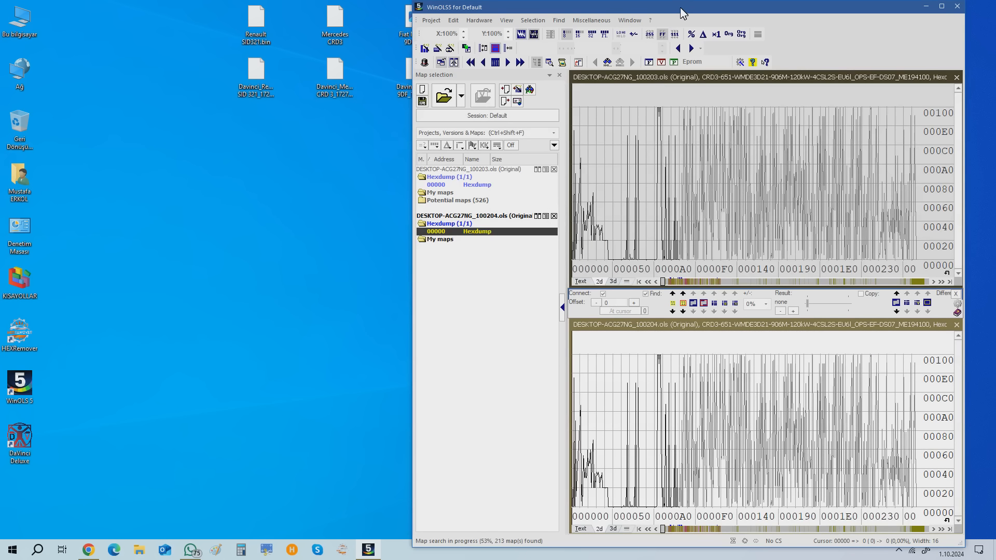
pyautogui.doubleClick(680, 7)
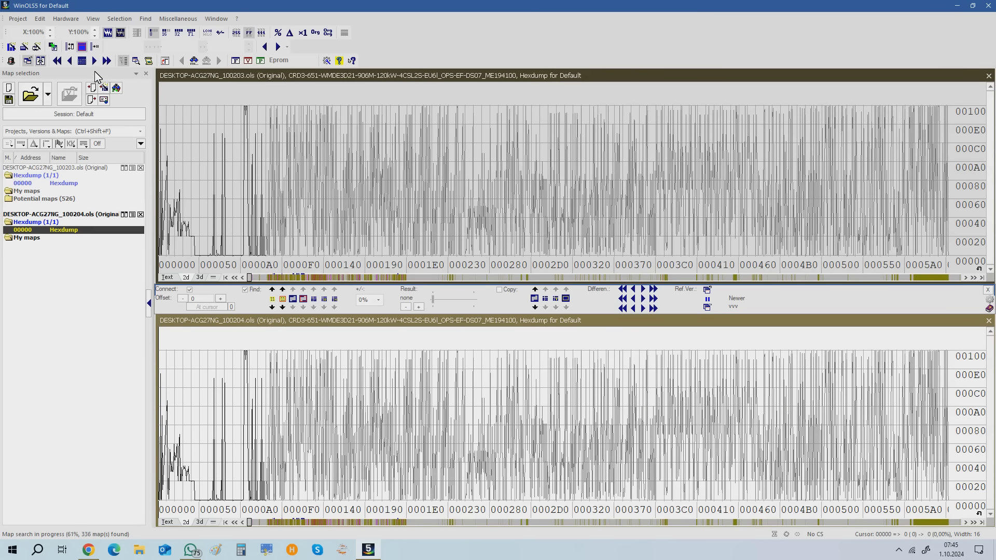
# Examine successive differences between the connected Mercedes files in the 2D graph view at 400% horizontal zoom.
pyautogui.click(93, 63)
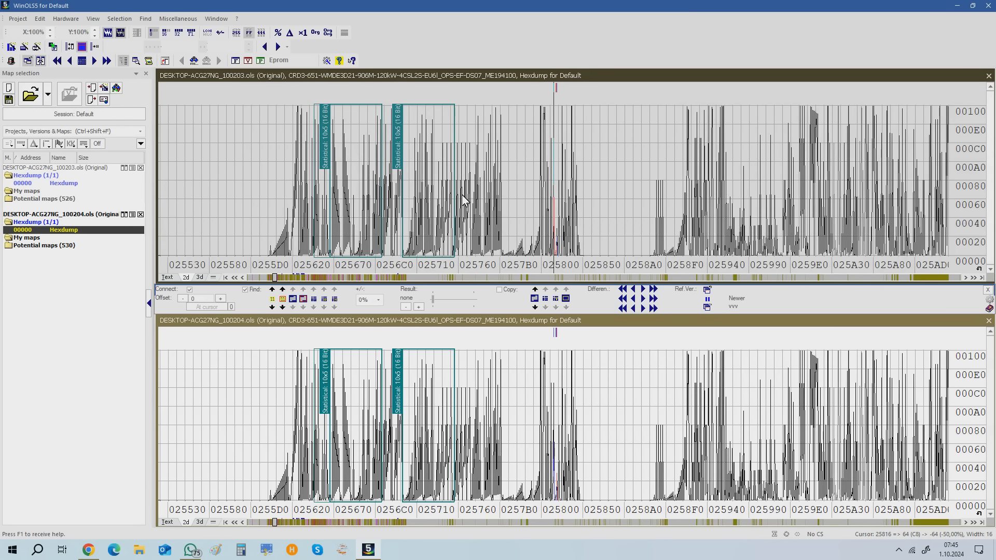
pyautogui.scroll(2, 463, 199)
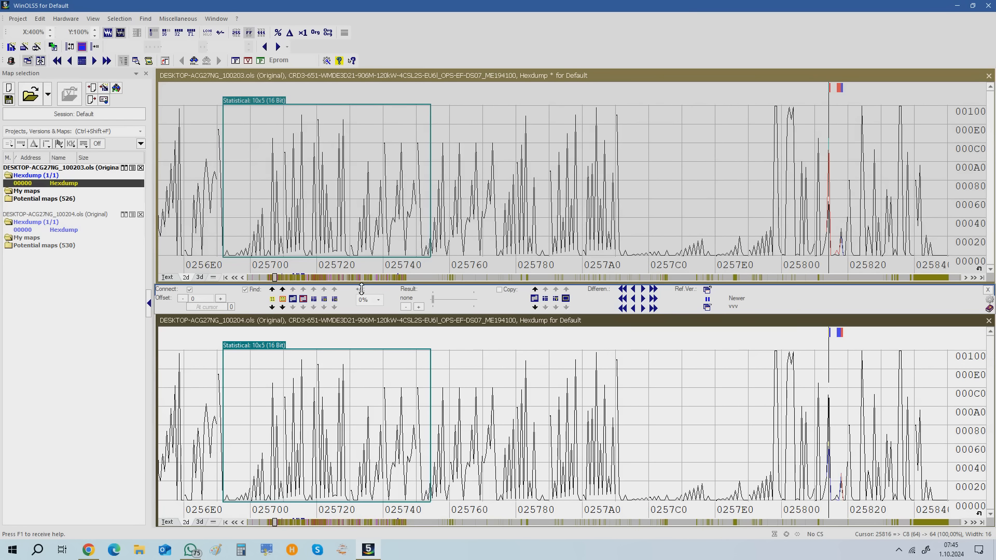
pyautogui.click(94, 60)
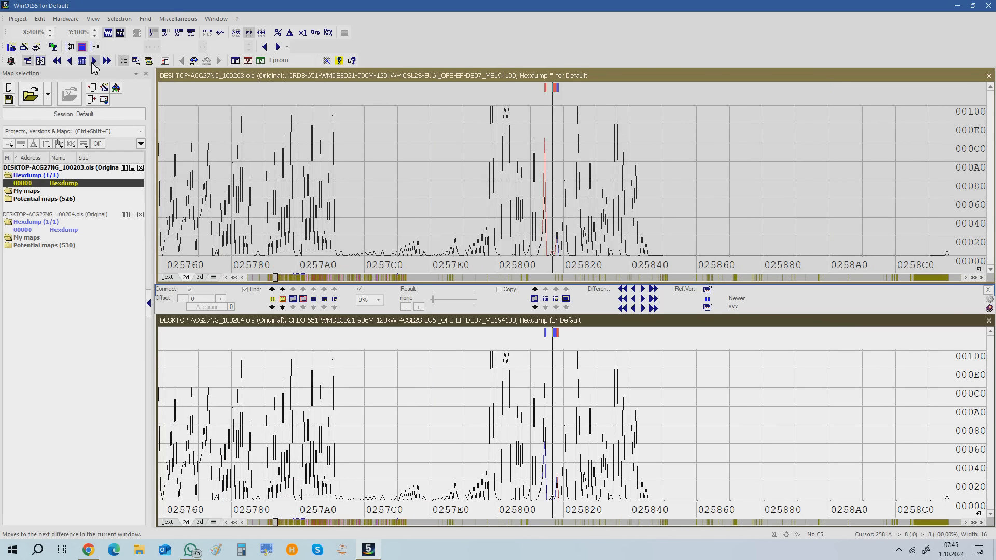
pyautogui.click(93, 60)
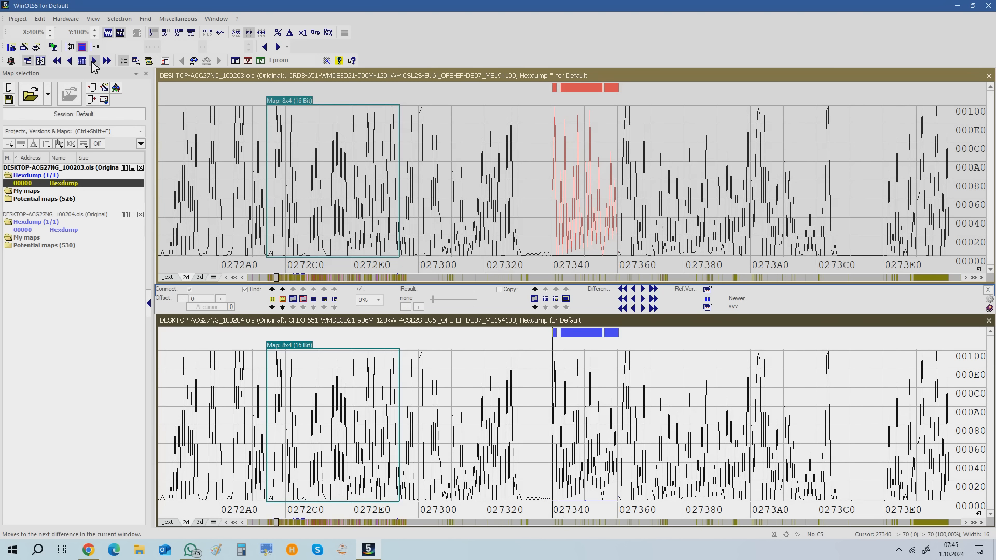
pyautogui.click(93, 61)
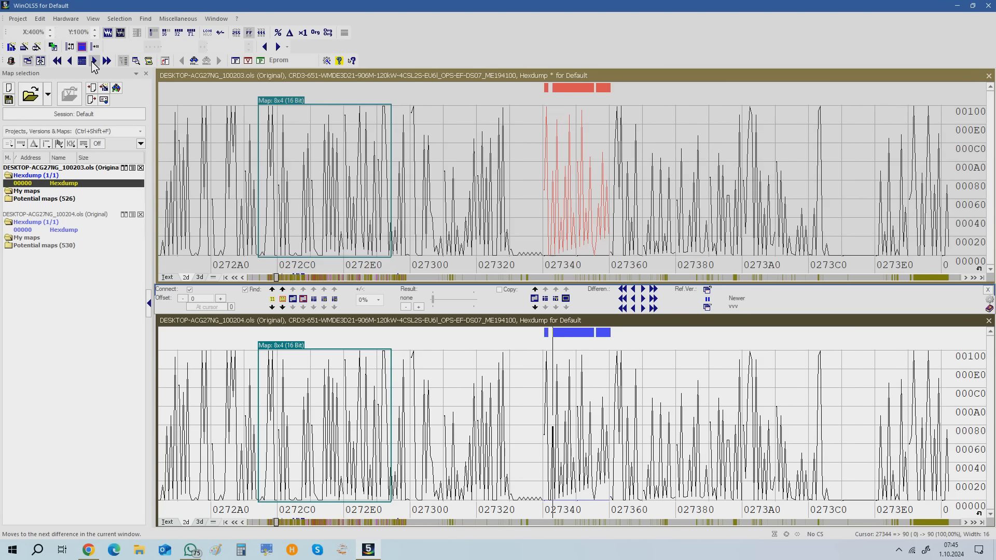
pyautogui.click(94, 61)
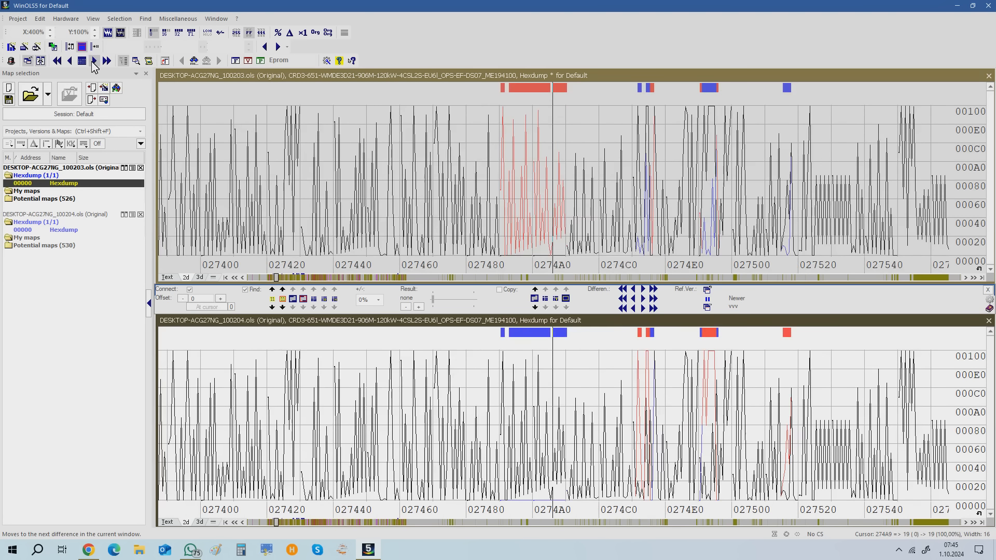
pyautogui.click(94, 61)
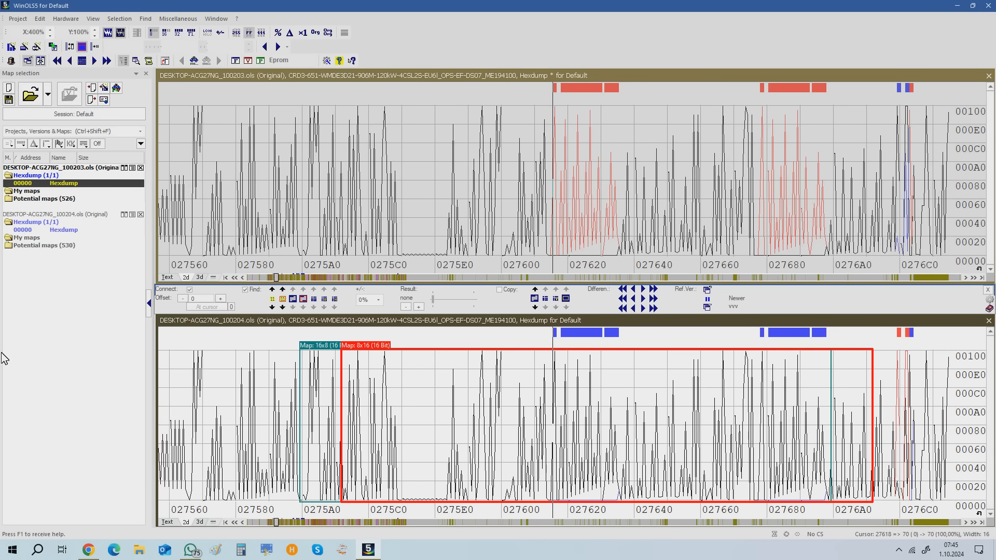
# Show the connected Mercedes files as hex text and inspect the changed bytes around address 027610 and the rows below.
pyautogui.click(167, 278)
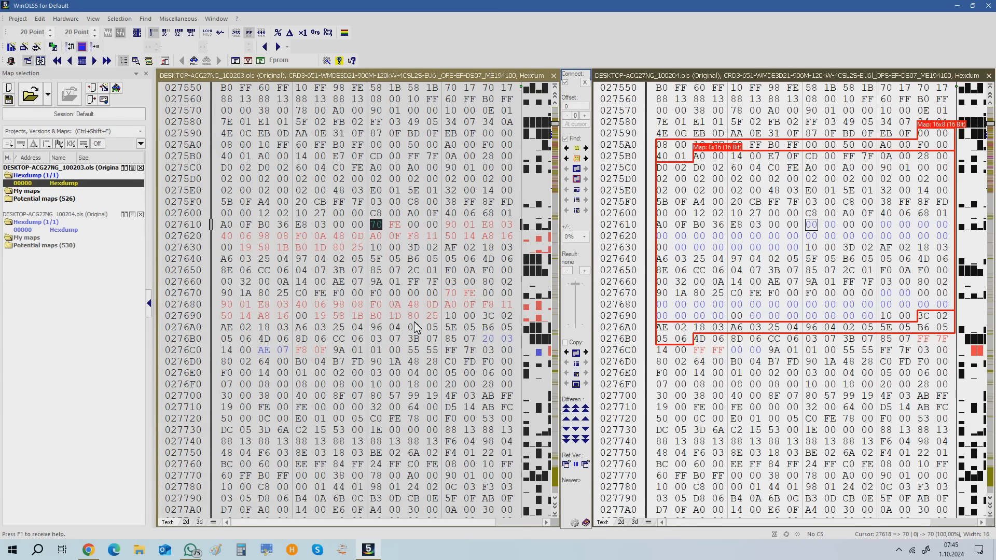
pyautogui.scroll(-2, 379, 301)
pyautogui.scroll(-6, 378, 301)
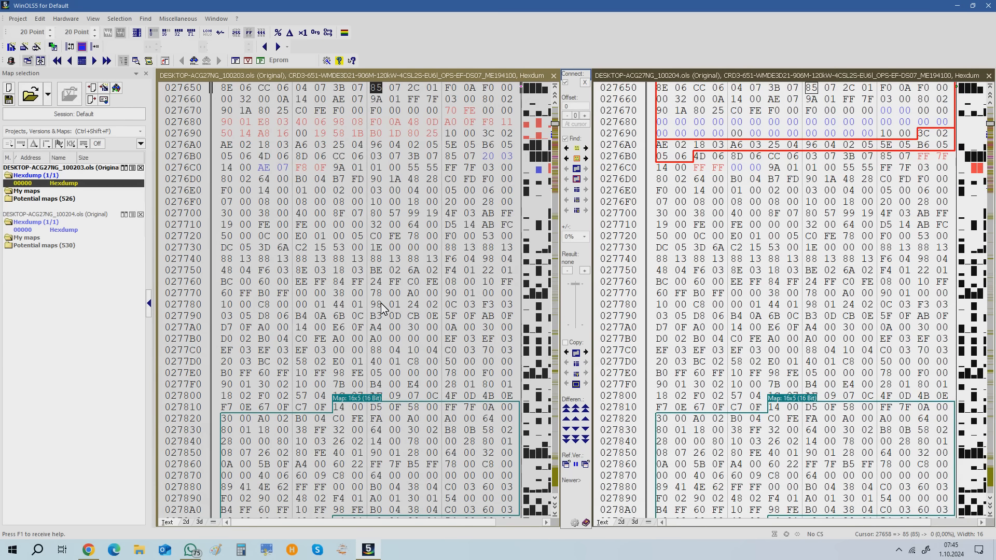
pyautogui.scroll(-3, 381, 308)
pyautogui.scroll(-2, 381, 309)
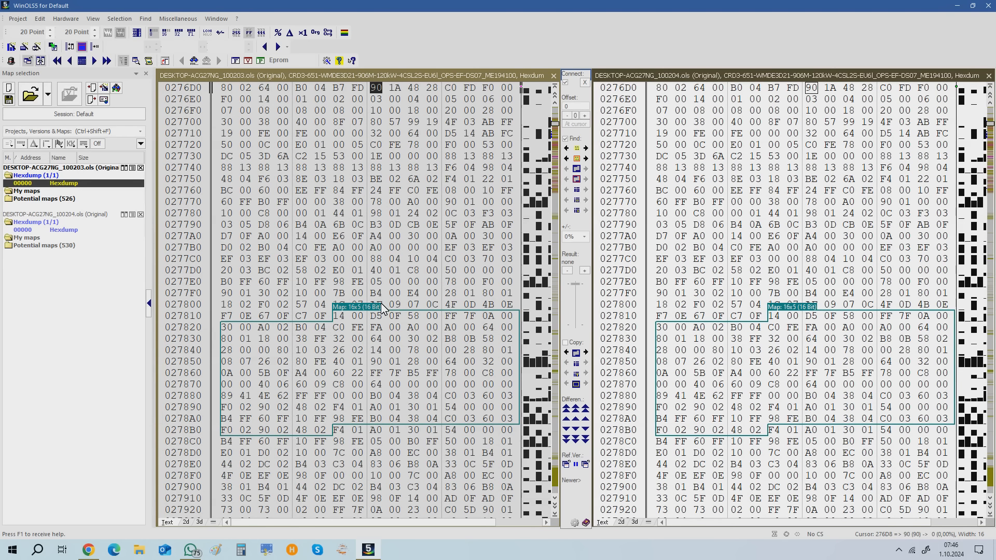
# Step through the next differences between the Mercedes files in the hex text, from address 027A80 to 027AC6.
pyautogui.click(95, 60)
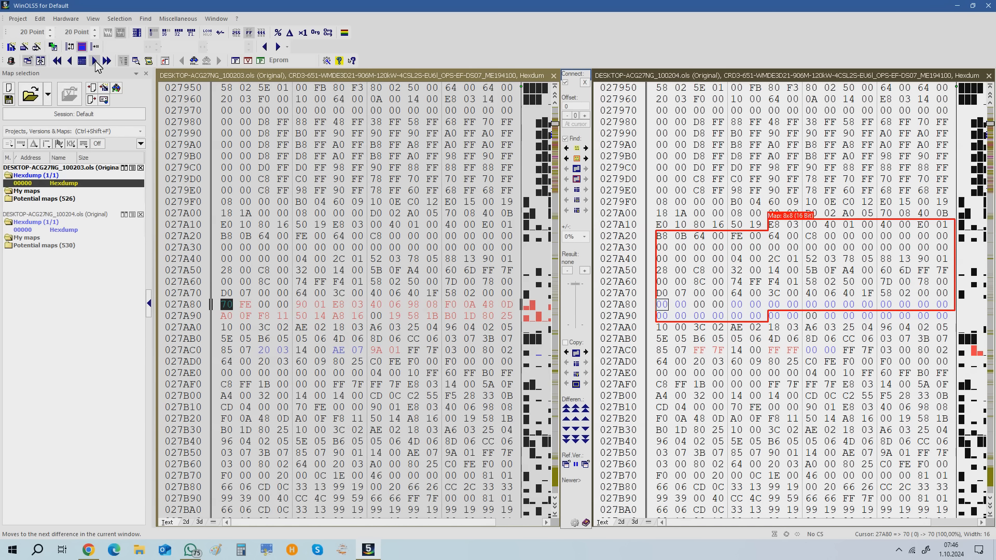
pyautogui.click(95, 61)
pyautogui.click(95, 61)
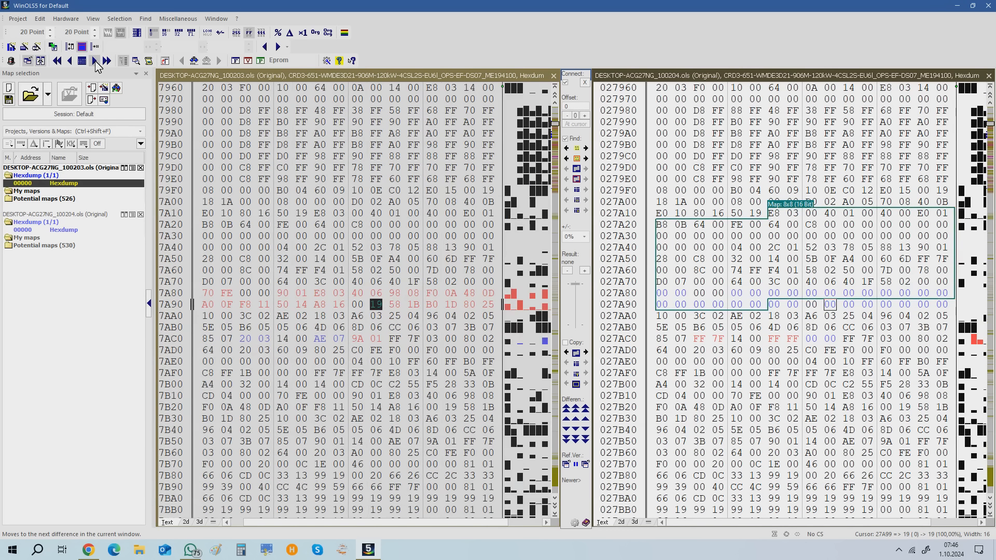
pyautogui.click(95, 61)
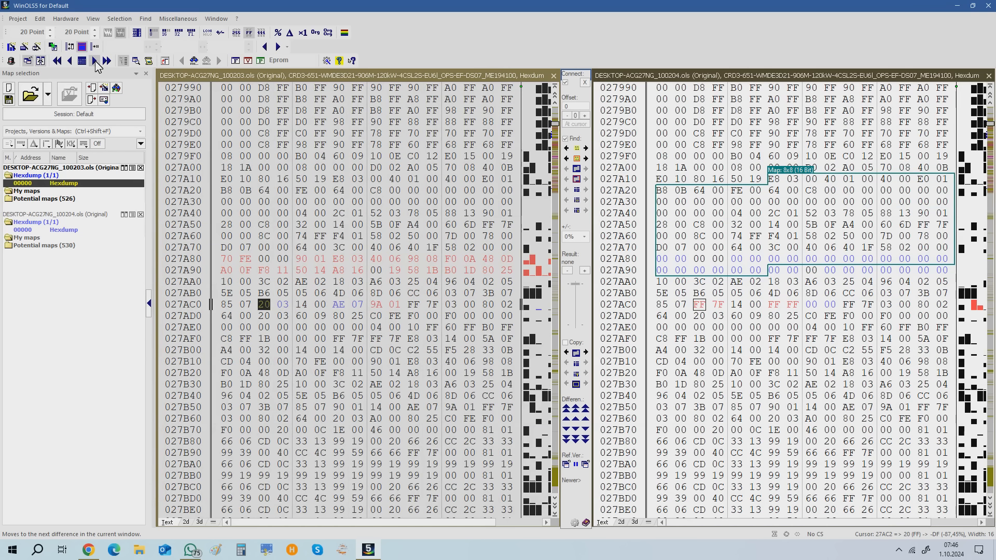
pyautogui.click(96, 61)
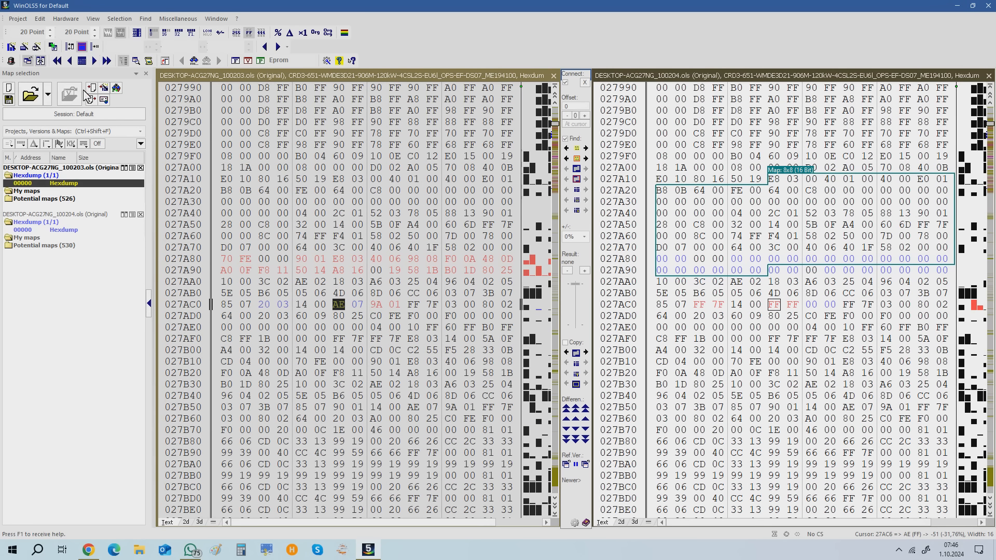
# Close both compared Mercedes projects.
pyautogui.click(555, 76)
pyautogui.click(562, 319)
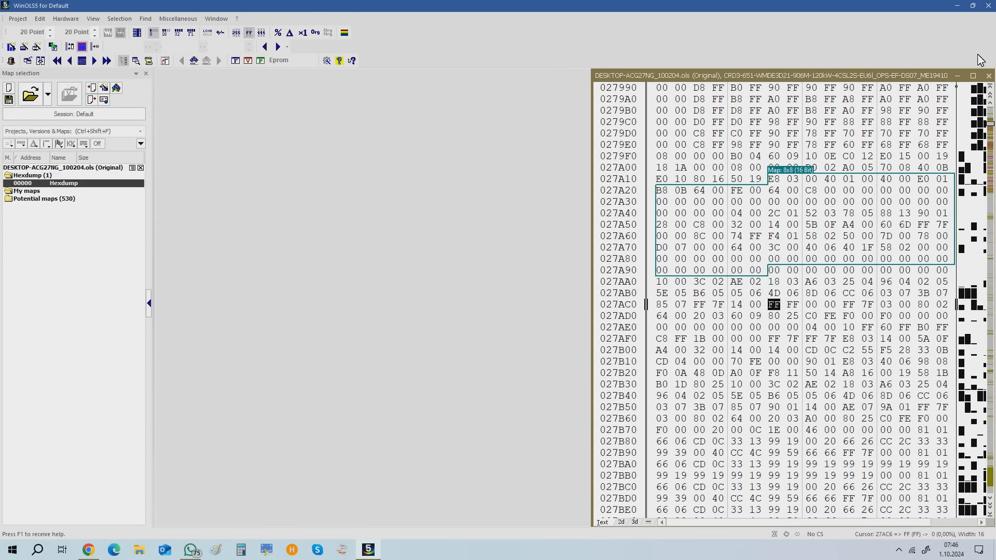
pyautogui.click(988, 76)
pyautogui.click(571, 319)
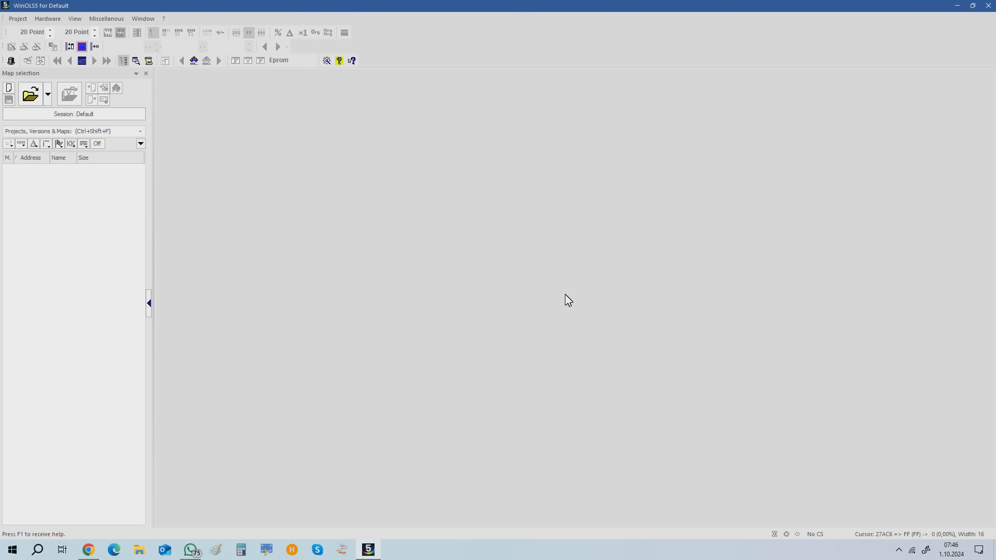
# Shrink the program window, import Fiat Marelli 9DF.ori as a new project without the online checksum search, and move its window aside.
pyautogui.doubleClick(500, 2)
pyautogui.moveTo(485, 9); pyautogui.dragTo(546, 7)
pyautogui.moveTo(415, 21); pyautogui.dragTo(726, 127)
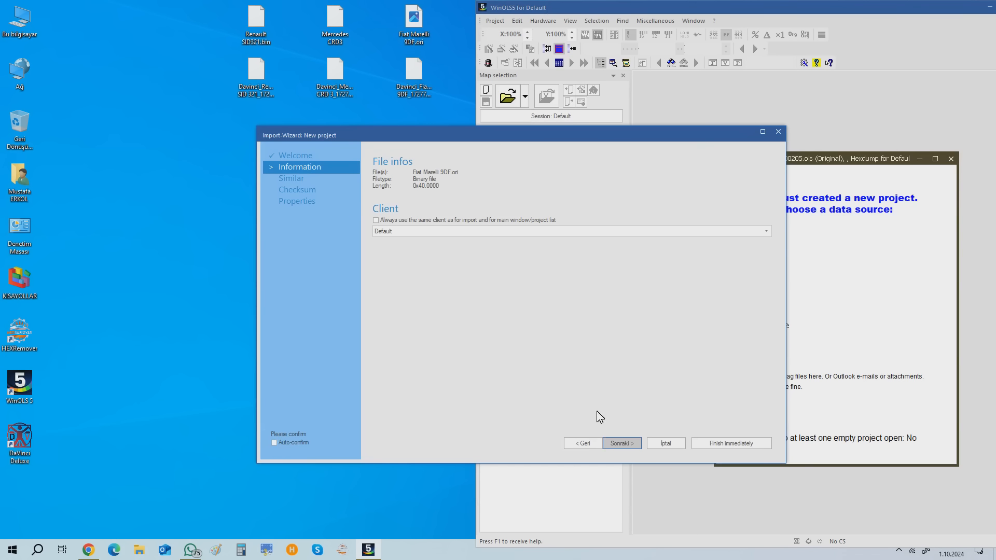
pyautogui.click(615, 443)
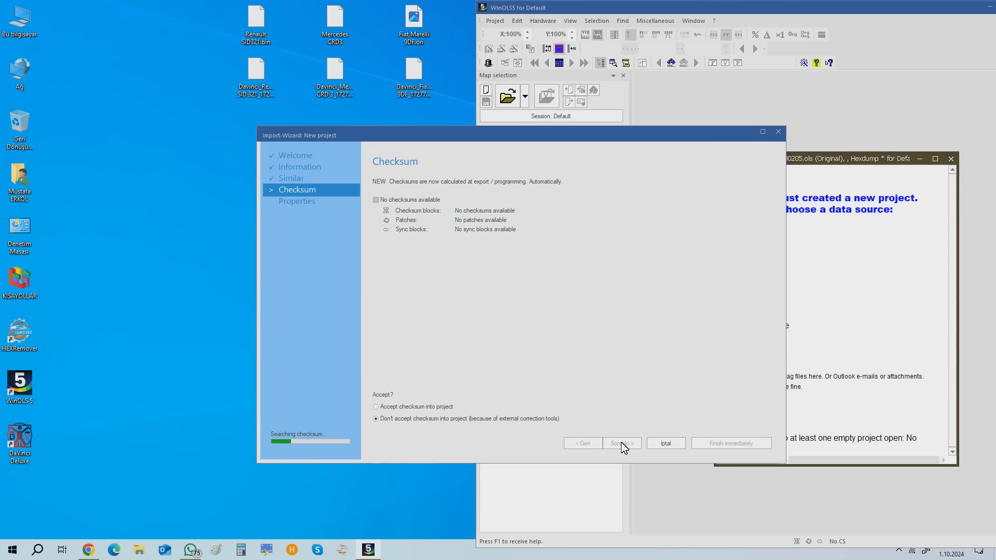
pyautogui.click(552, 359)
pyautogui.click(620, 443)
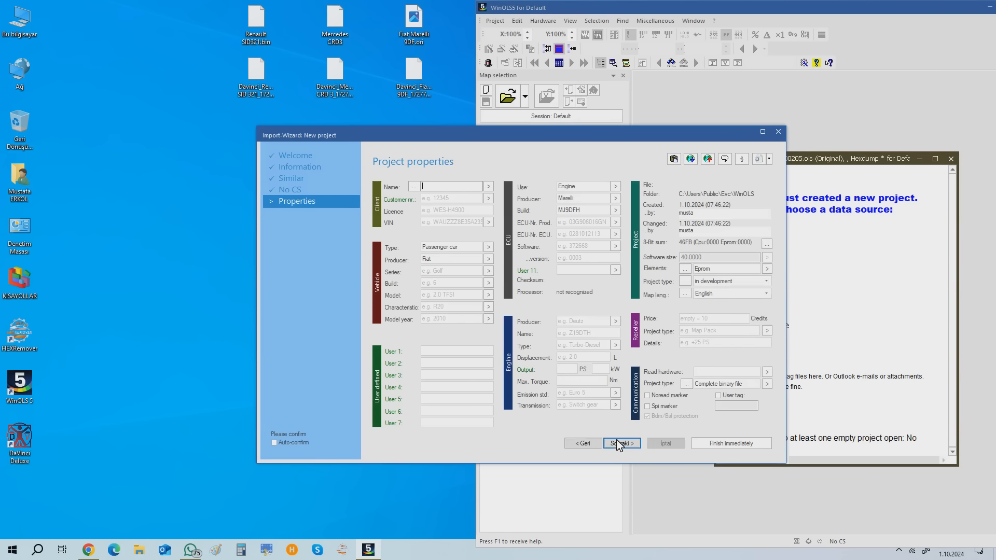
pyautogui.click(618, 444)
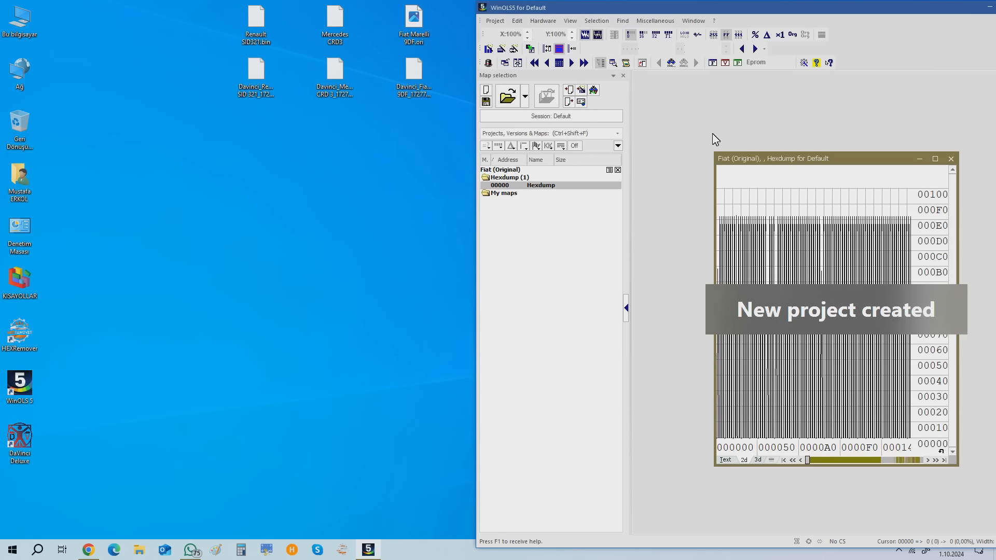
pyautogui.moveTo(806, 158); pyautogui.dragTo(746, 87)
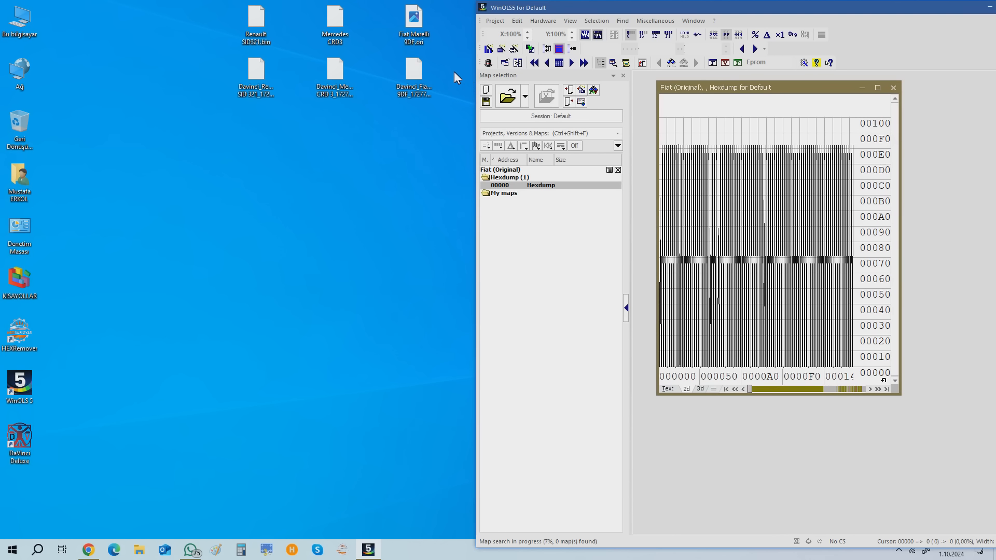
# Import the DaVinci-processed Fiat Marelli 9DF file as a second new project without the online checksum search.
pyautogui.moveTo(414, 73); pyautogui.dragTo(766, 458)
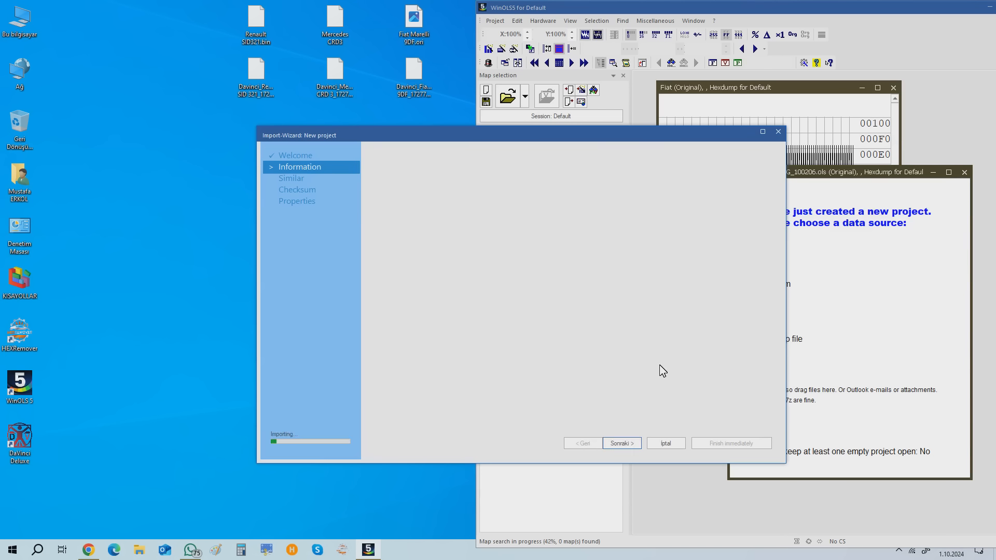
pyautogui.click(621, 443)
pyautogui.click(621, 442)
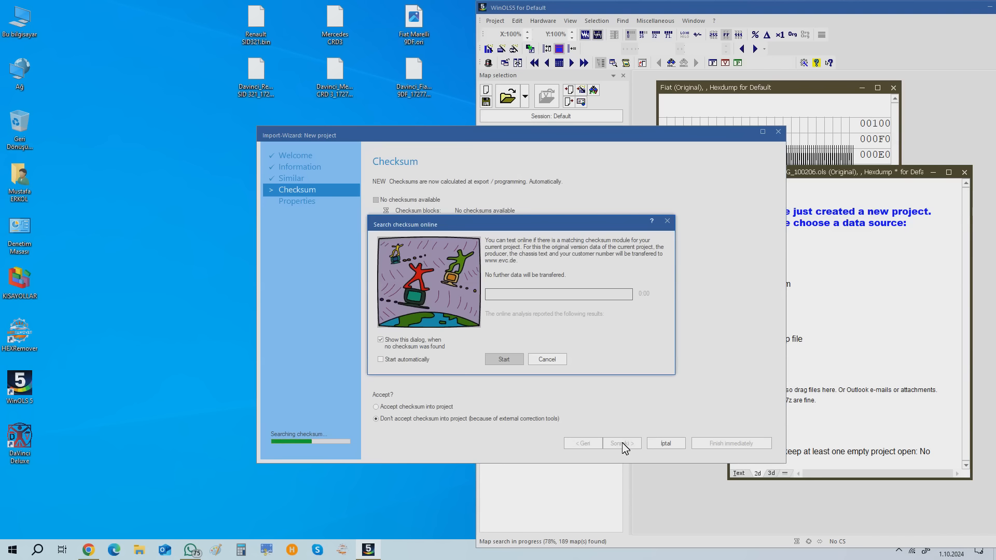
pyautogui.click(542, 360)
pyautogui.click(623, 443)
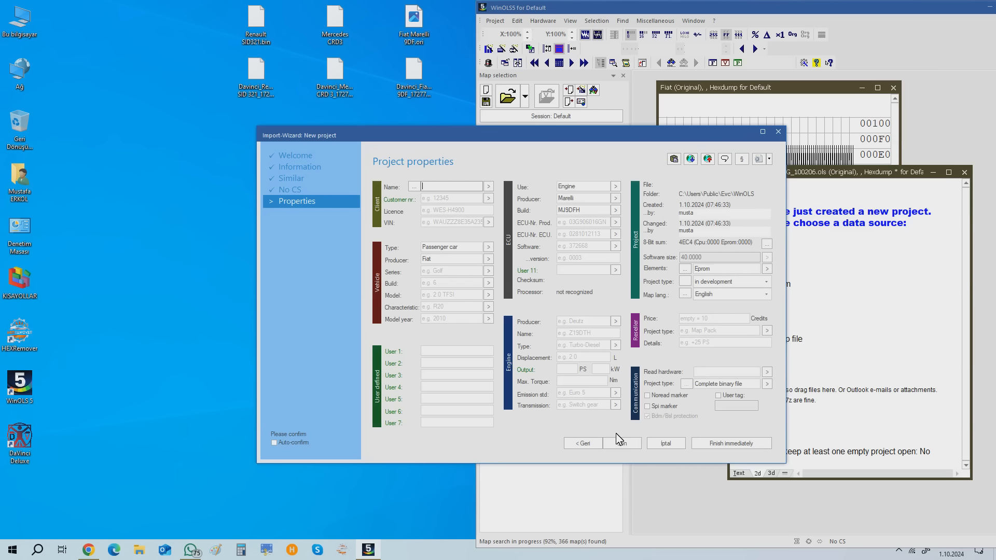
pyautogui.click(623, 443)
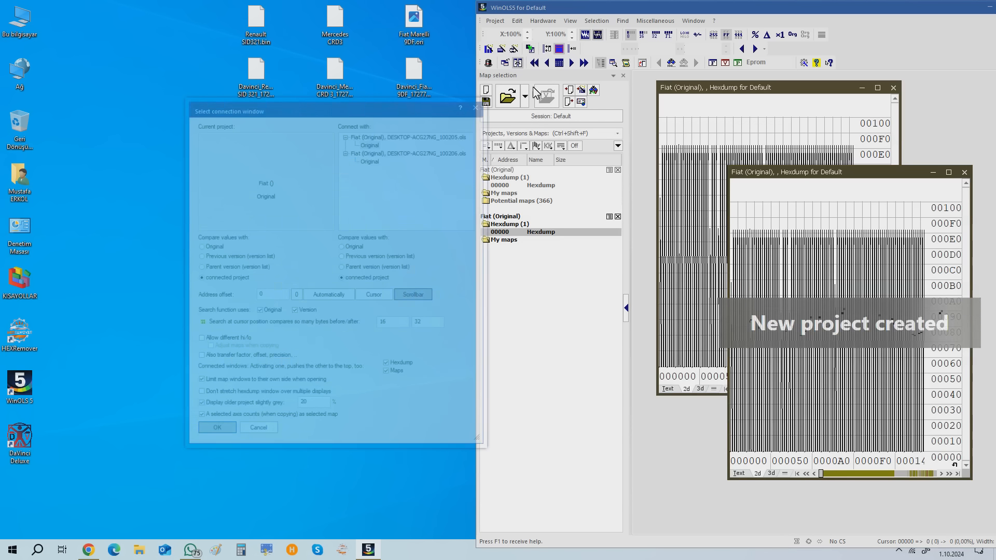
# Connect the two Fiat projects for comparison in a maximized window and go to their first difference.
pyautogui.click(229, 427)
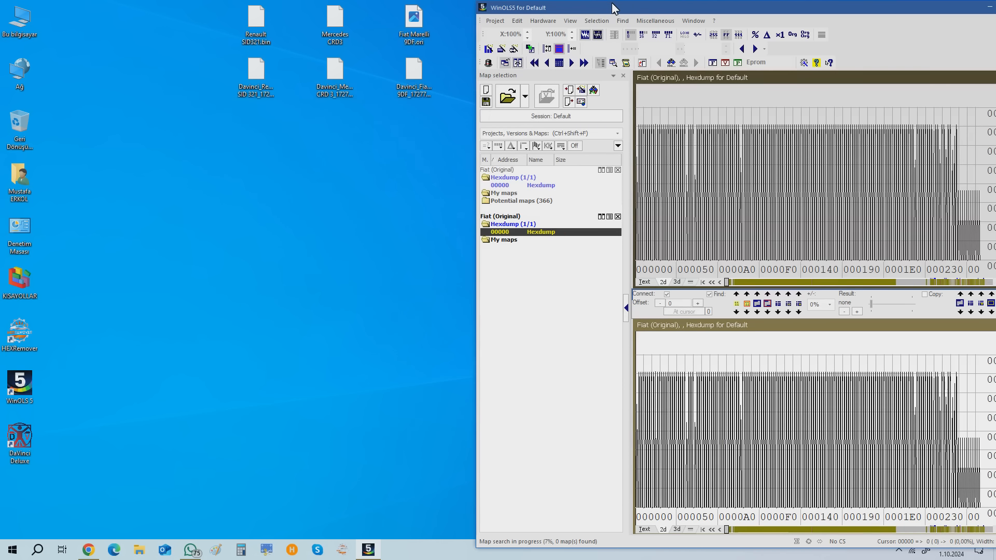
pyautogui.doubleClick(614, 8)
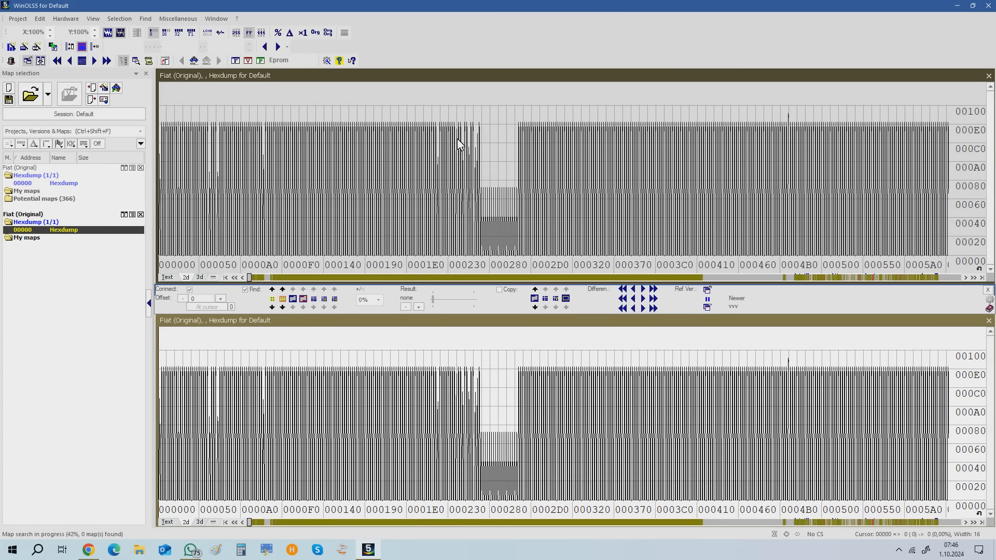
pyautogui.click(96, 60)
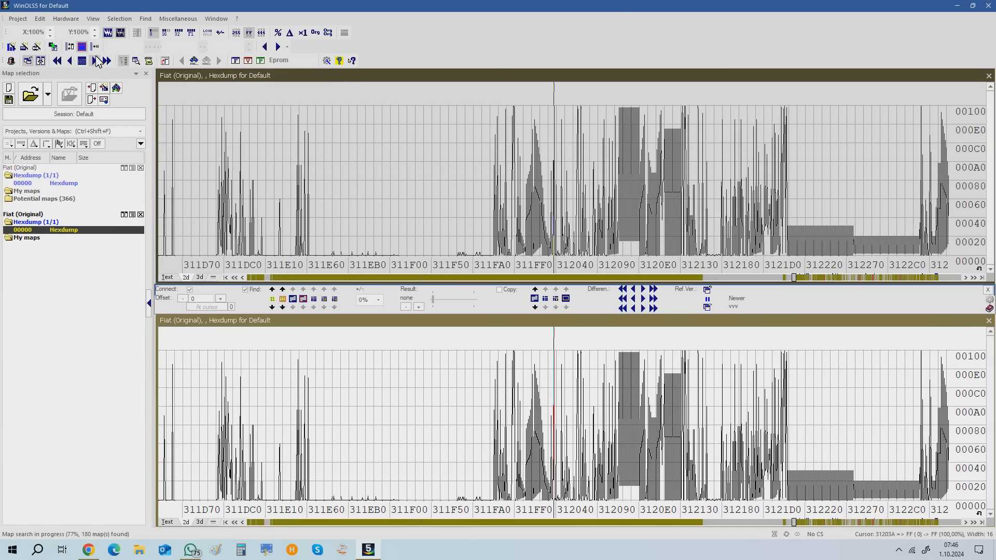
# Enlarge the connected Fiat graphs to 400% and step through the differences from address 31203A to 317FD8.
pyautogui.scroll(3, 455, 357)
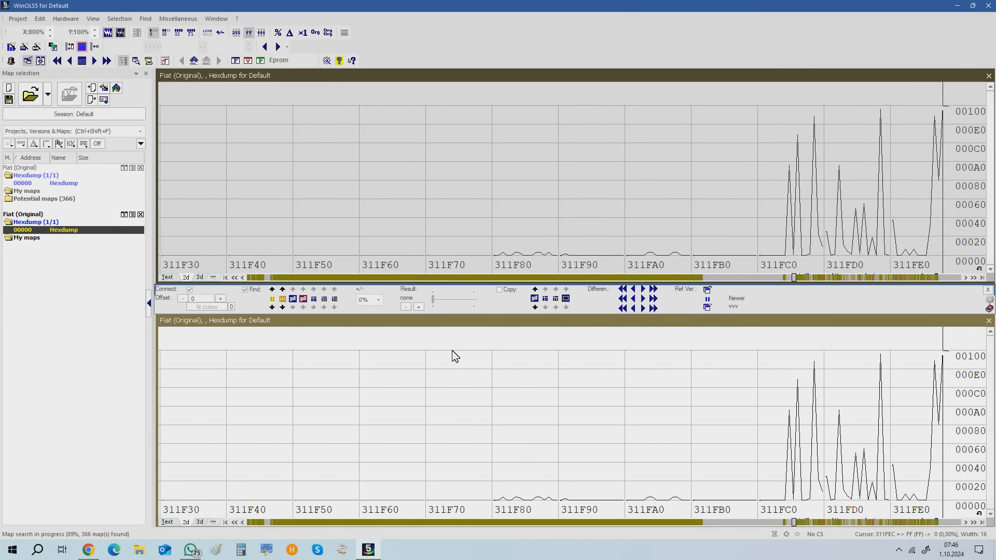
pyautogui.scroll(-1, 450, 351)
pyautogui.scroll(-1, 464, 404)
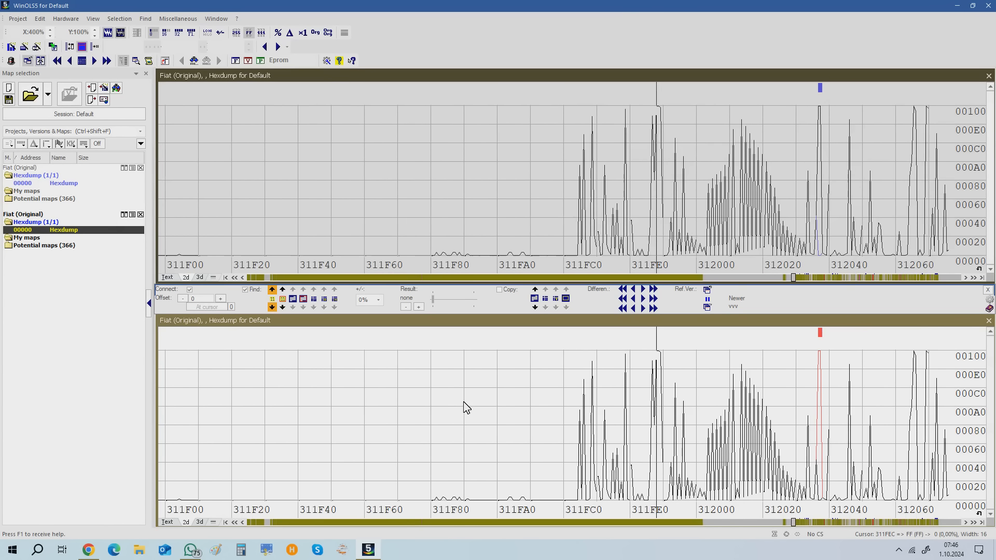
pyautogui.click(95, 61)
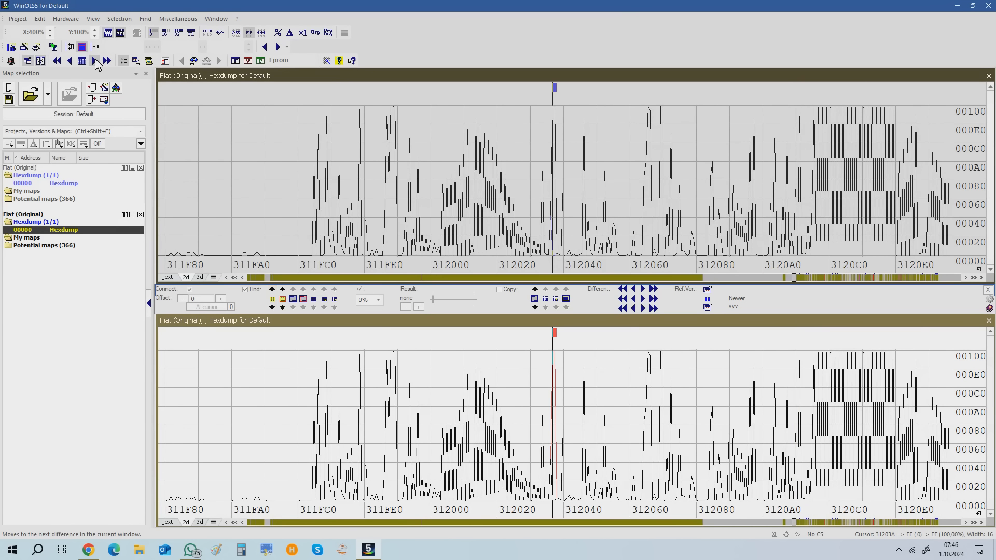
pyautogui.click(95, 61)
pyautogui.click(95, 61)
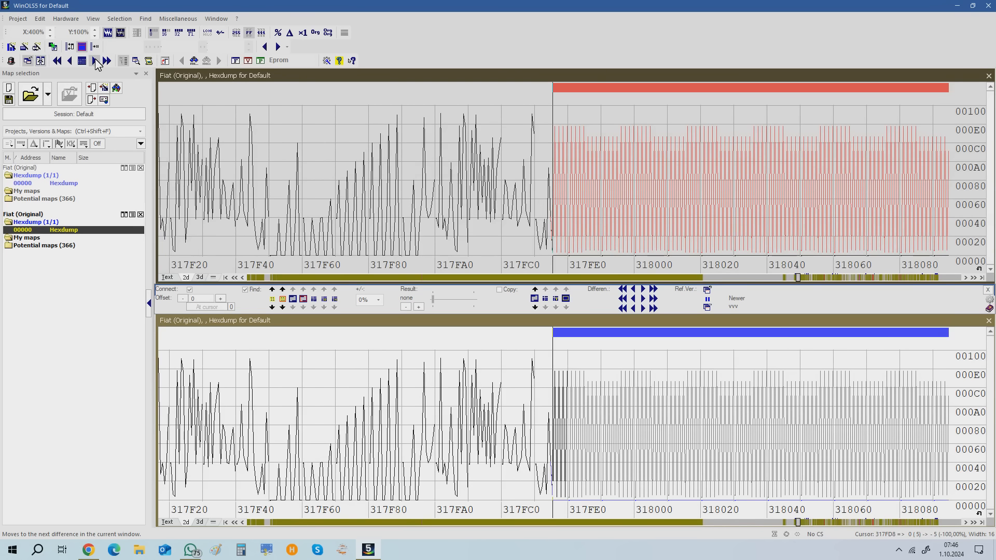
# Examine the large changed block in the Fiat graphs from address 317FD8 to around 3182A0.
pyautogui.scroll(-7, 474, 143)
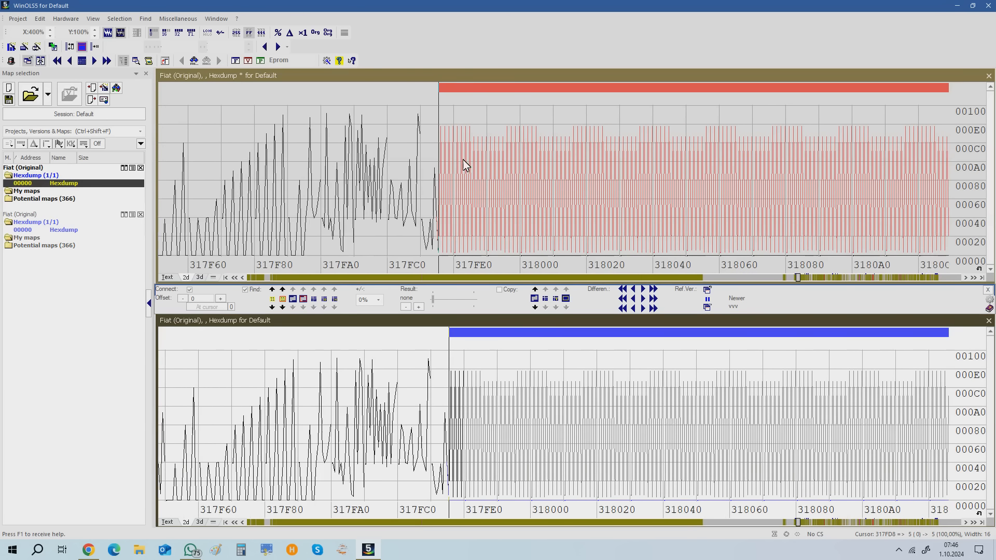
pyautogui.scroll(-10, 465, 168)
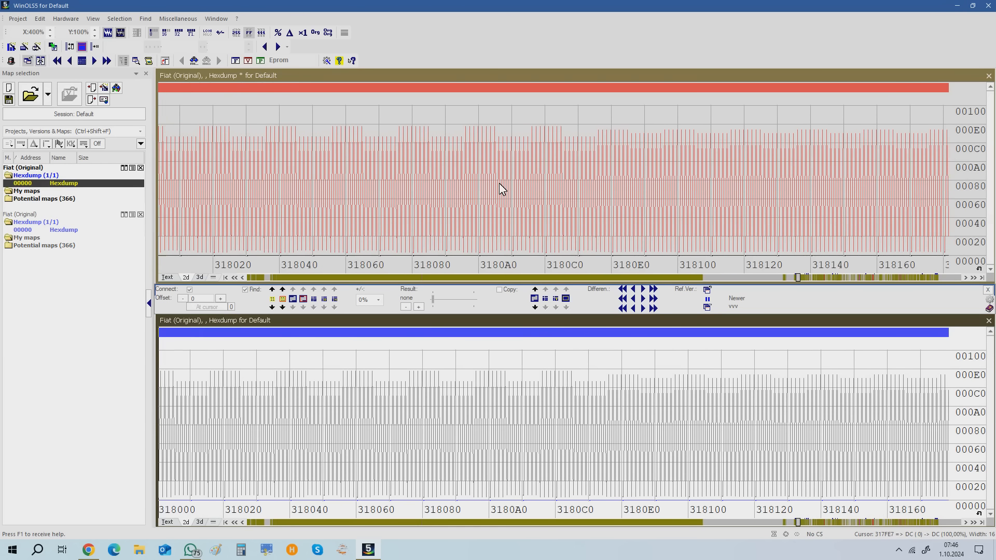
pyautogui.scroll(-8, 540, 189)
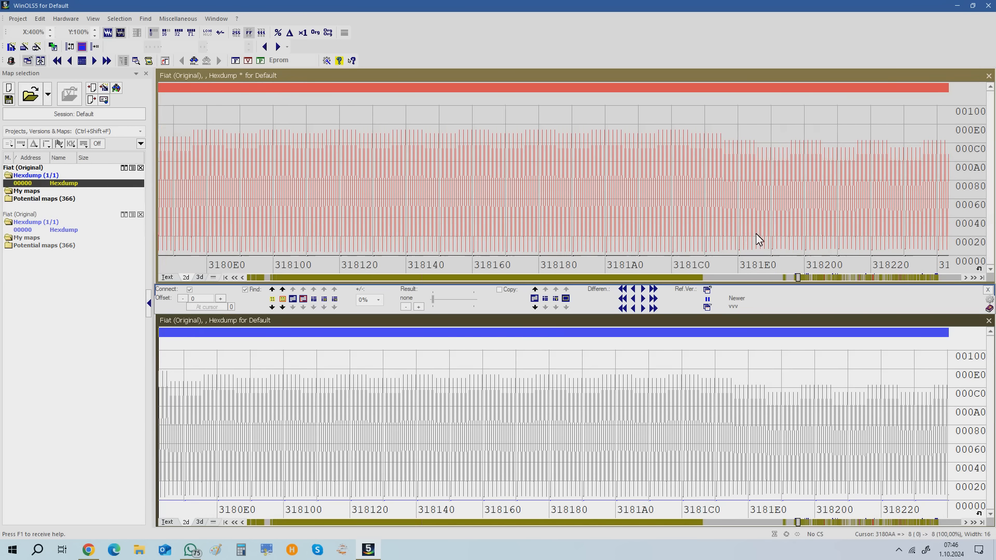
pyautogui.scroll(-3, 766, 256)
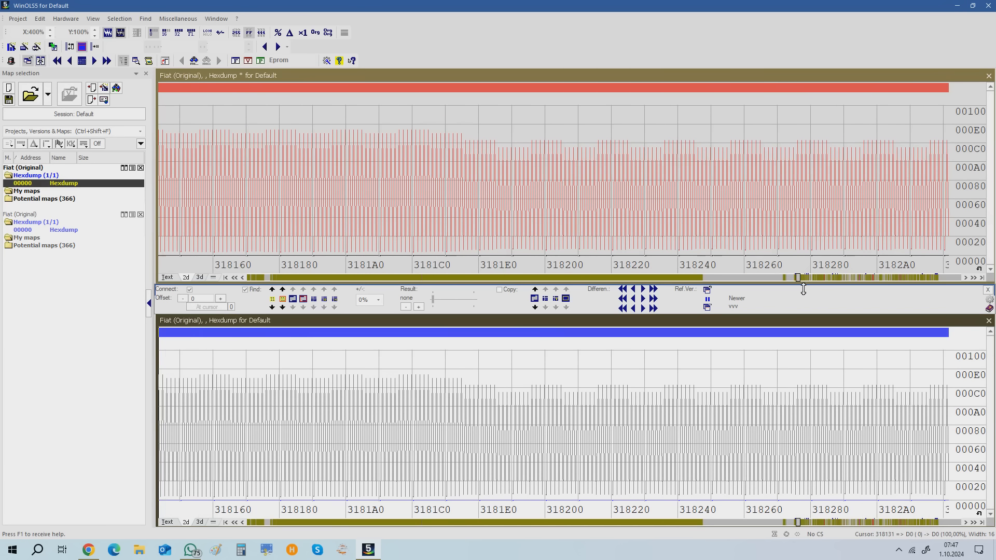
# Move ahead in the Fiat files to around address 32D000 and step through the differences up to 3477F8.
pyautogui.click(798, 279)
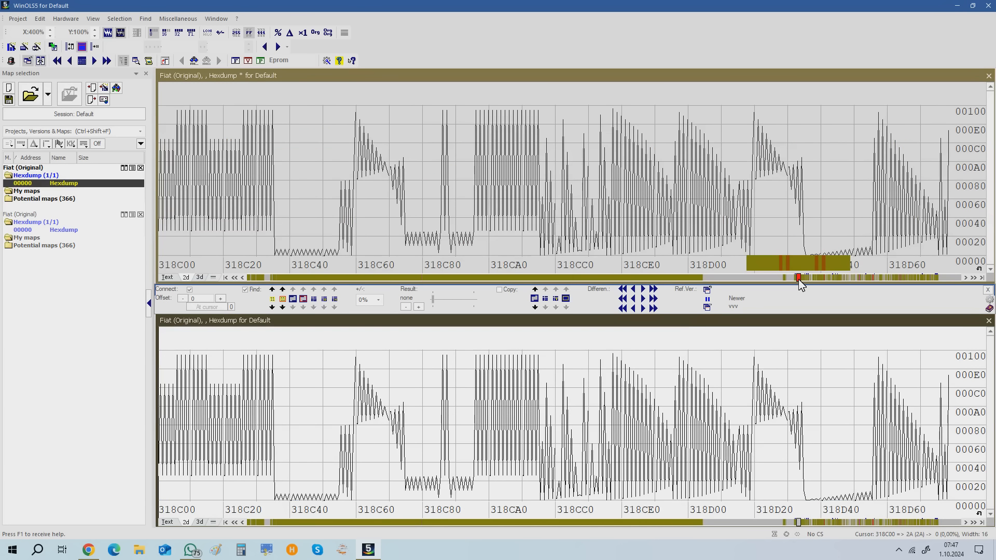
pyautogui.click(800, 279)
pyautogui.click(812, 279)
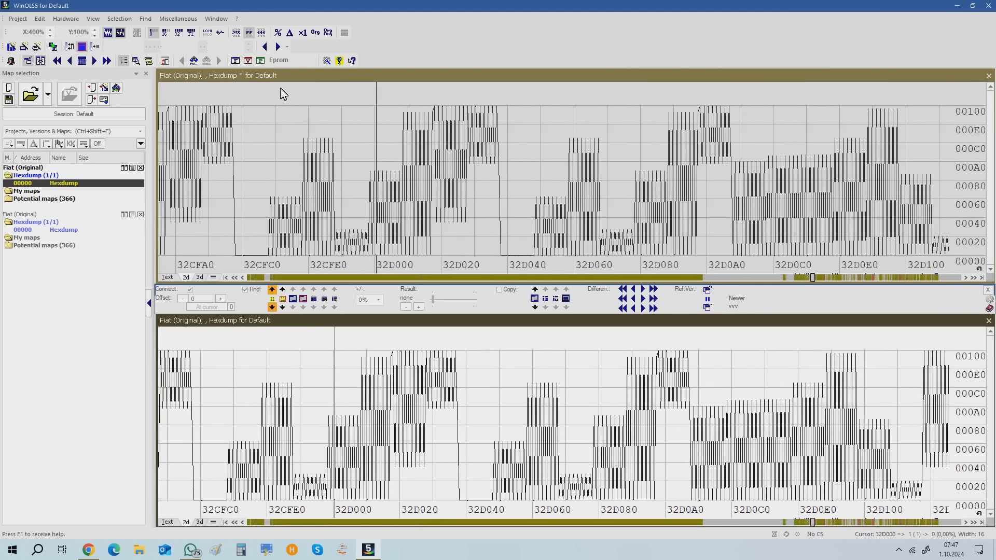
pyautogui.click(93, 61)
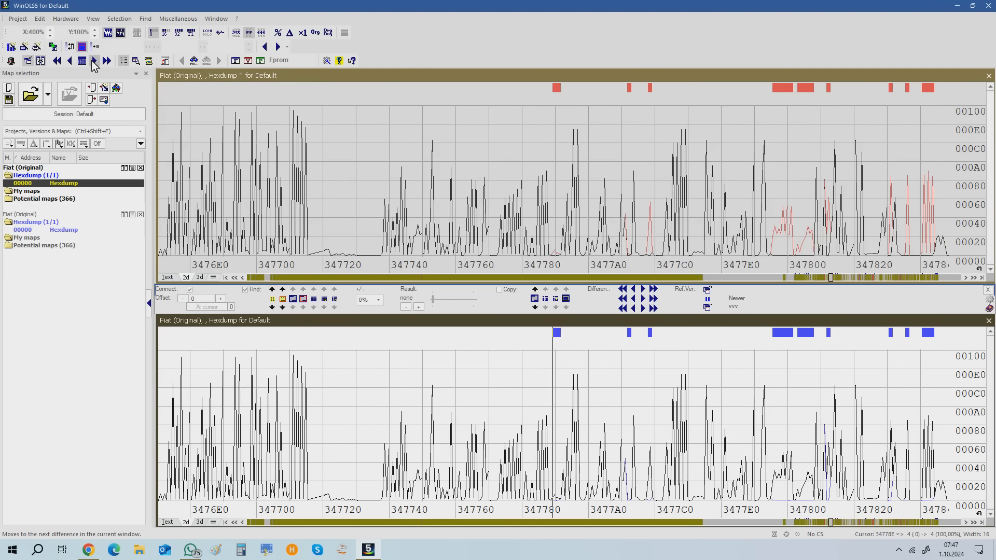
pyautogui.click(94, 61)
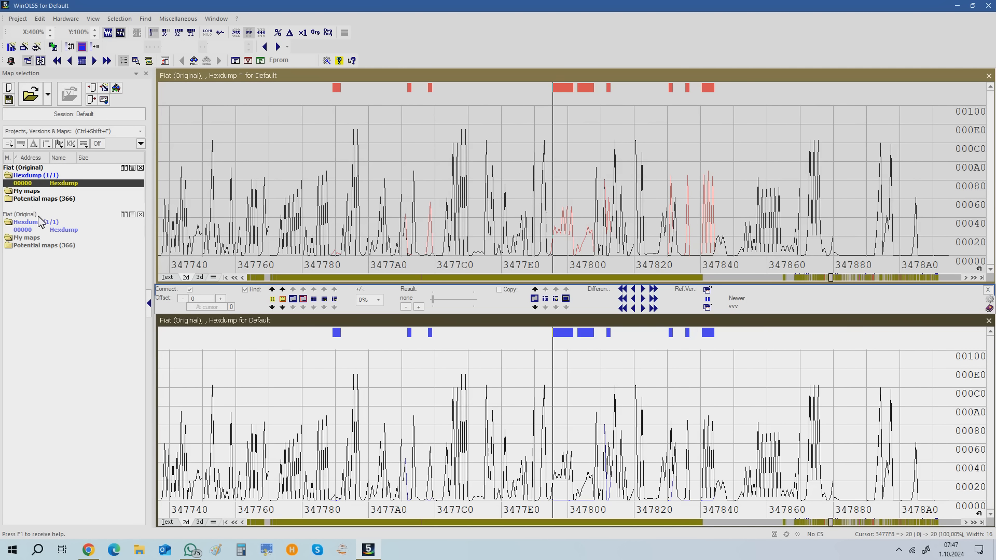
# Show the connected Fiat files as hex text and step through the differences from address 3477F8 to 347966.
pyautogui.click(171, 522)
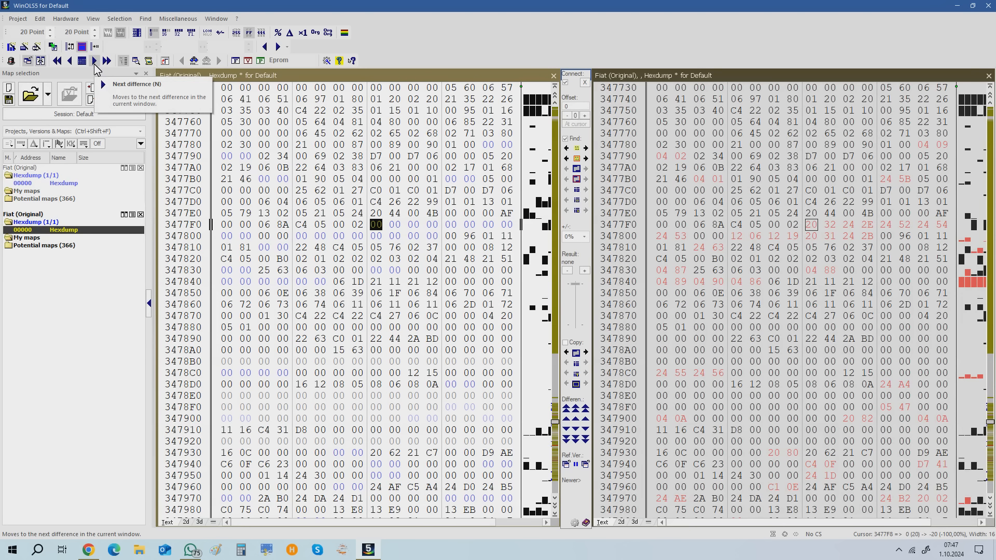
pyautogui.click(95, 61)
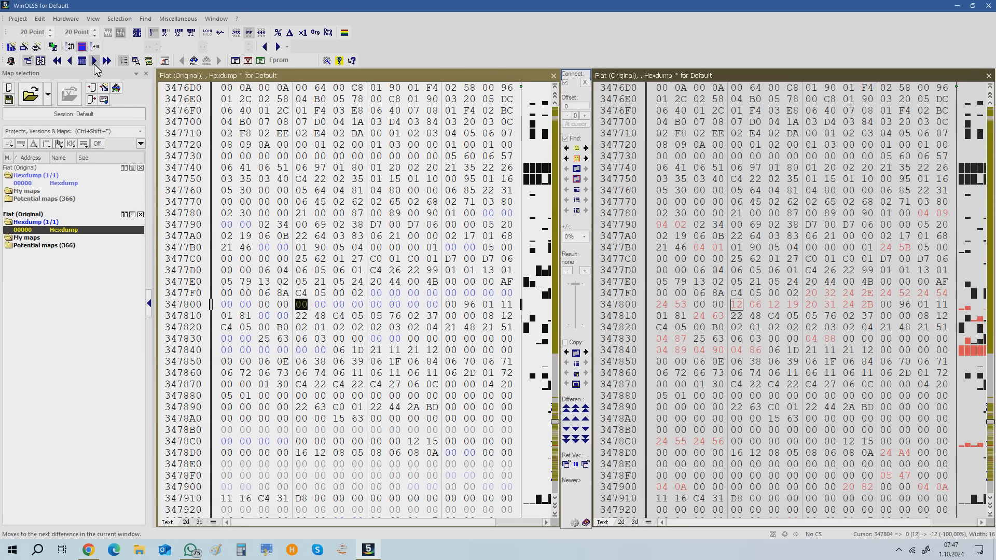
pyautogui.click(94, 60)
pyautogui.click(95, 61)
pyautogui.click(94, 61)
pyautogui.click(94, 61)
pyautogui.click(94, 61)
pyautogui.click(94, 61)
pyautogui.click(95, 60)
pyautogui.click(94, 60)
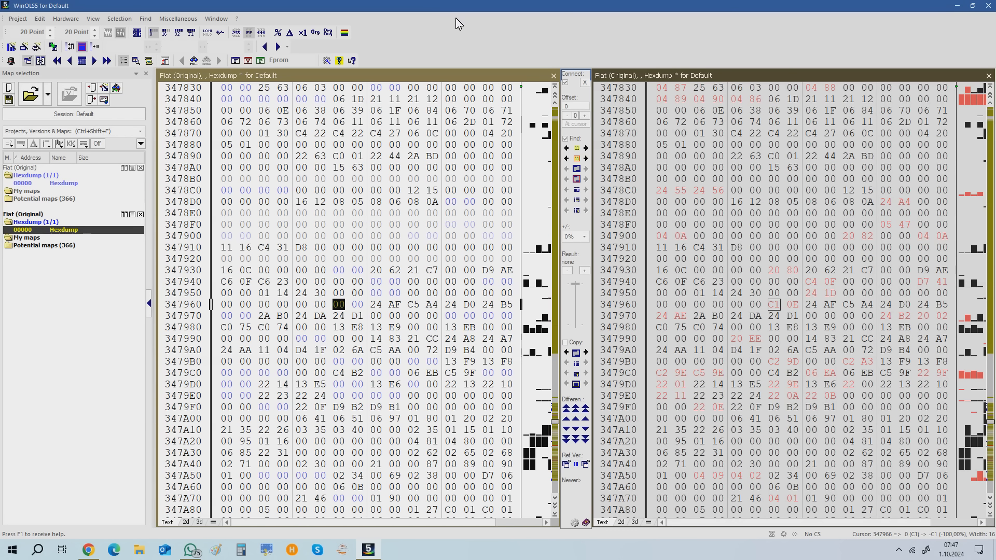
# Close the program without saving the changes in either Fiat project.
pyautogui.click(994, 3)
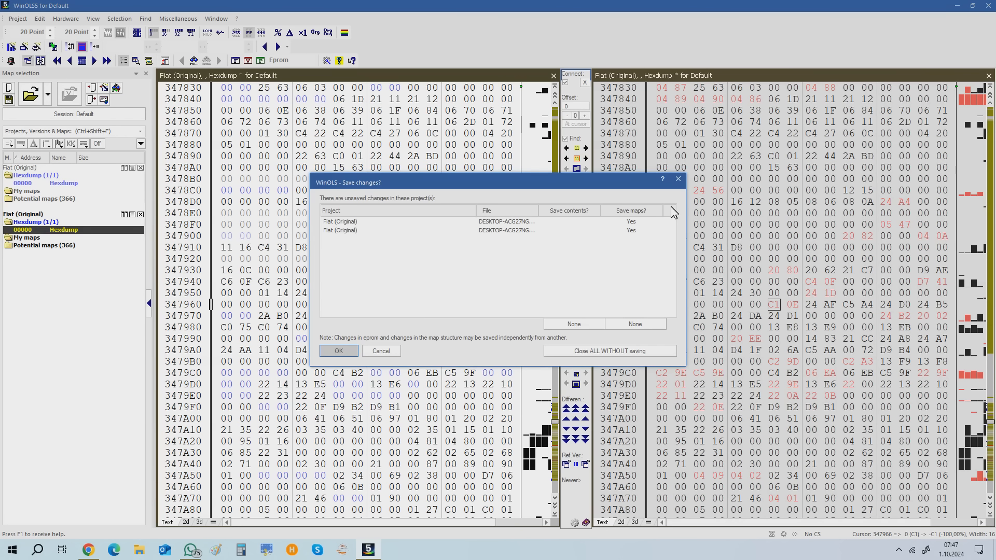
pyautogui.click(596, 350)
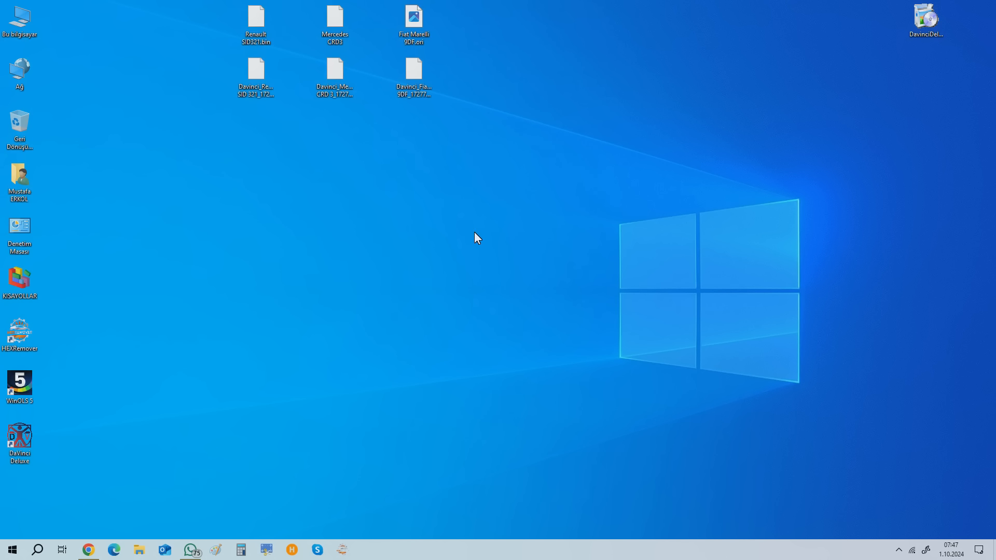